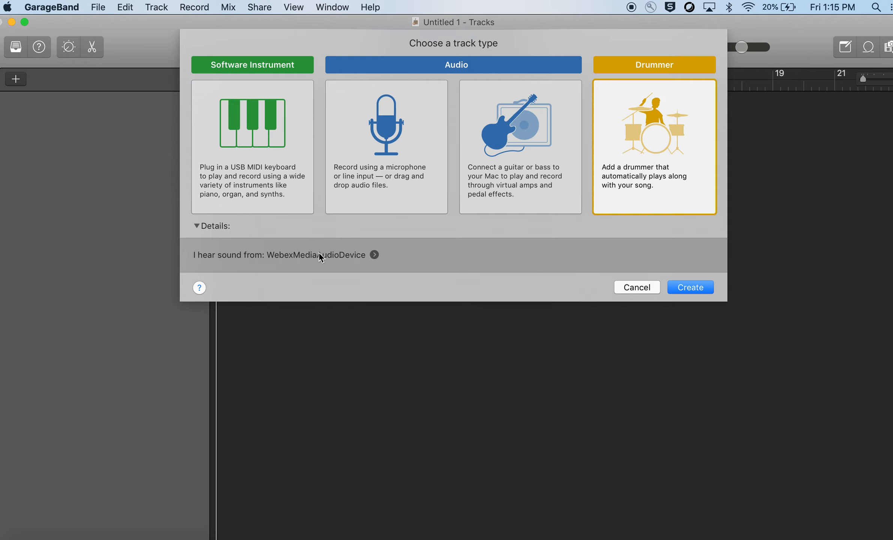
Set the audio output device to MacBook Air Speakers and the input device to MacBook Air Microphone.
left_click(374, 255)
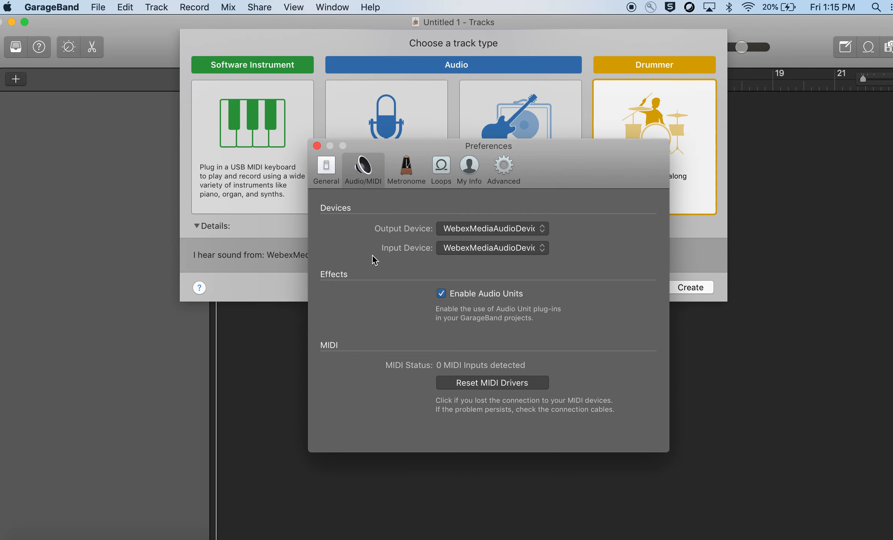
left_click(454, 230)
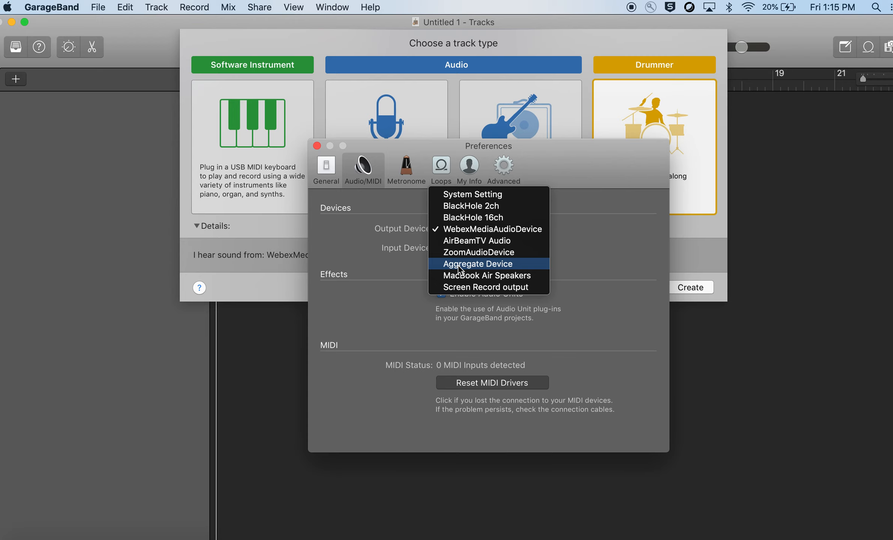
left_click(458, 276)
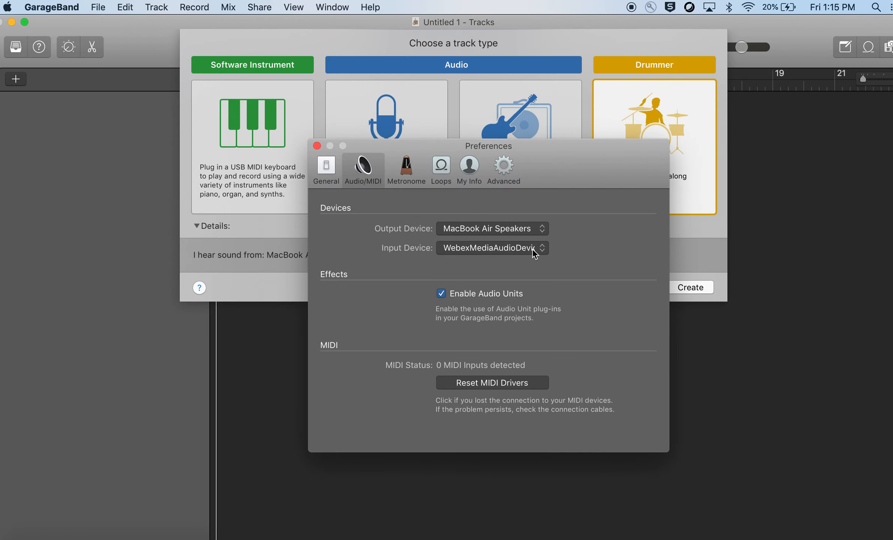
left_click(532, 249)
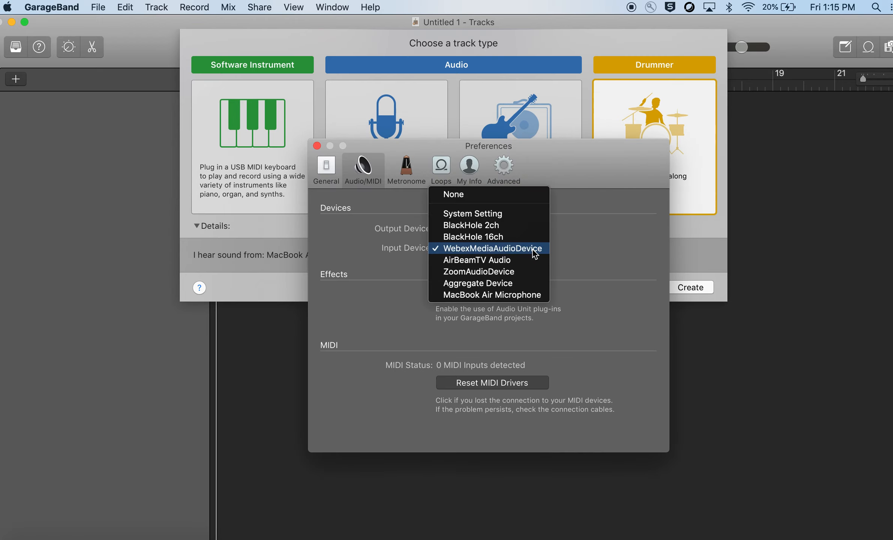
left_click(526, 295)
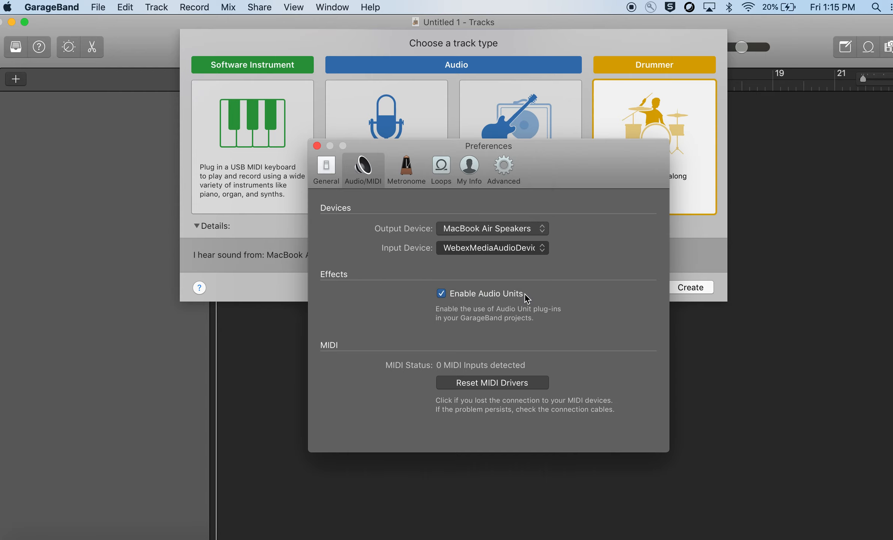
left_click(317, 146)
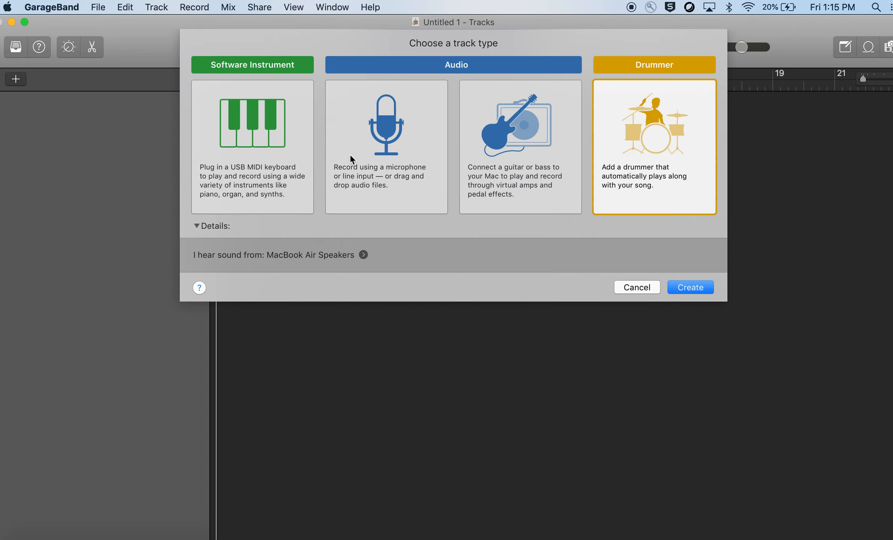
Create a Drummer track and play the first bars of its region at a raised system volume.
left_click(690, 287)
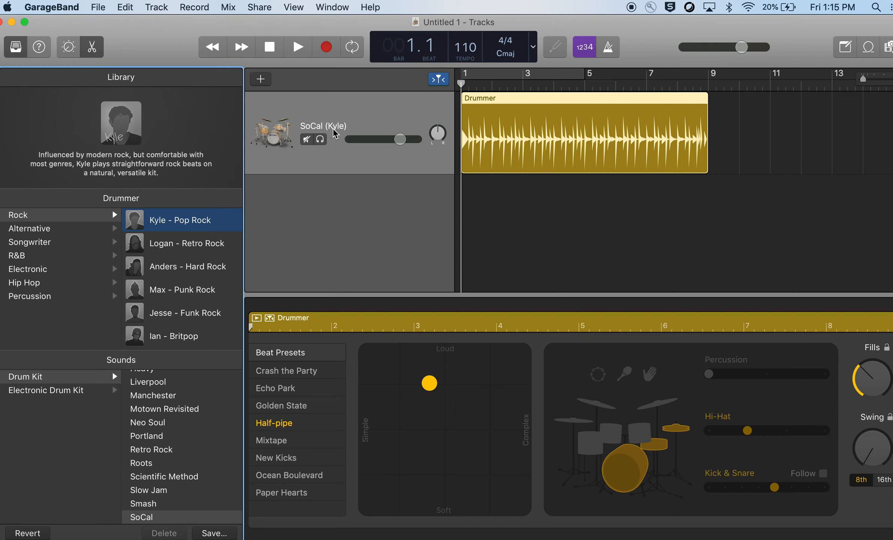
key("space")
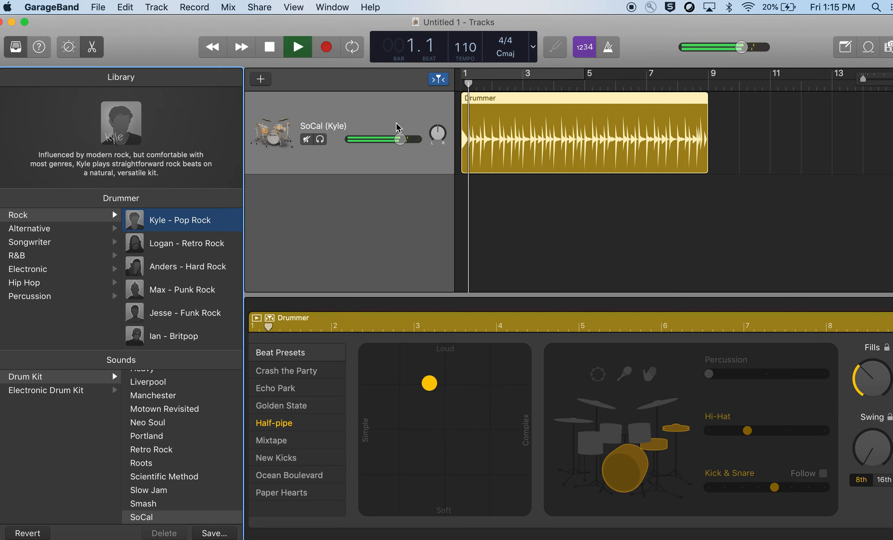
key("XF86AudioRaiseVolume")
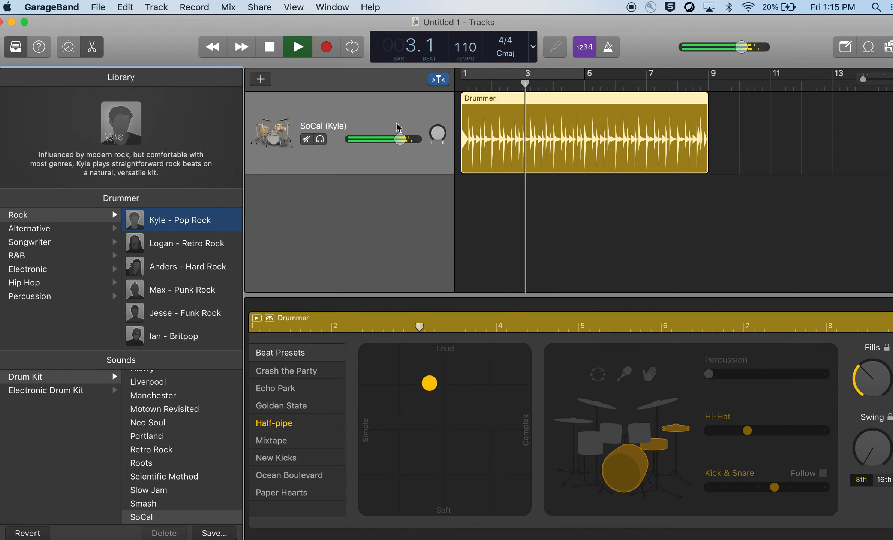
key("space")
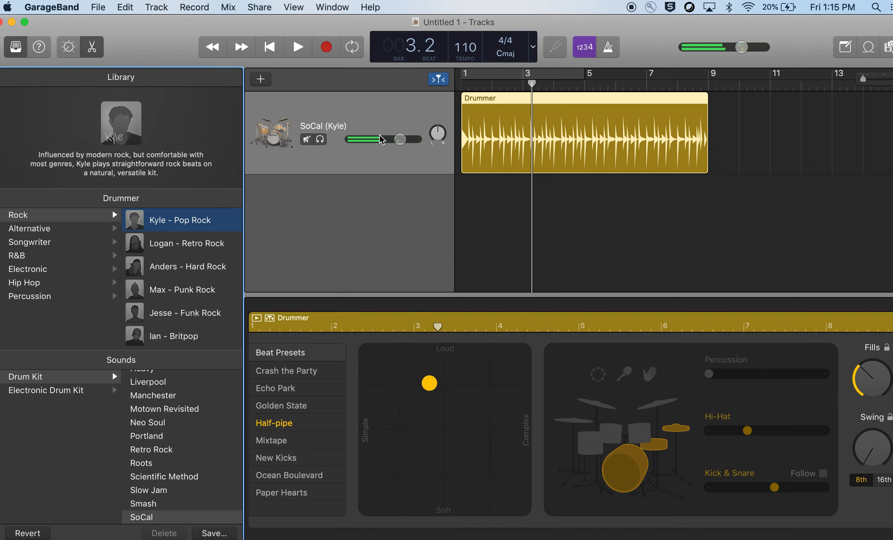
Try the Logan - Retro Rock drummer and browse the other genres' drummers, returning to Kyle - Pop Rock in the Rock genre.
left_click(165, 243)
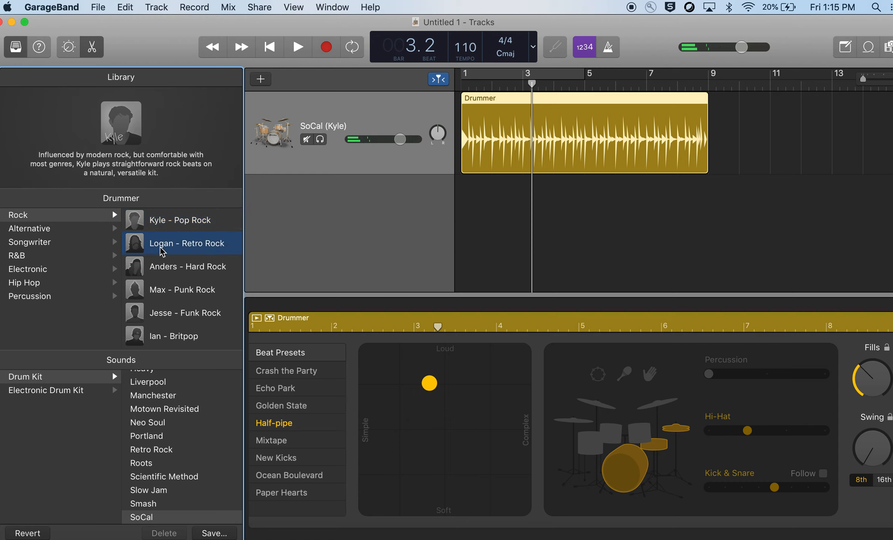
left_click(170, 273)
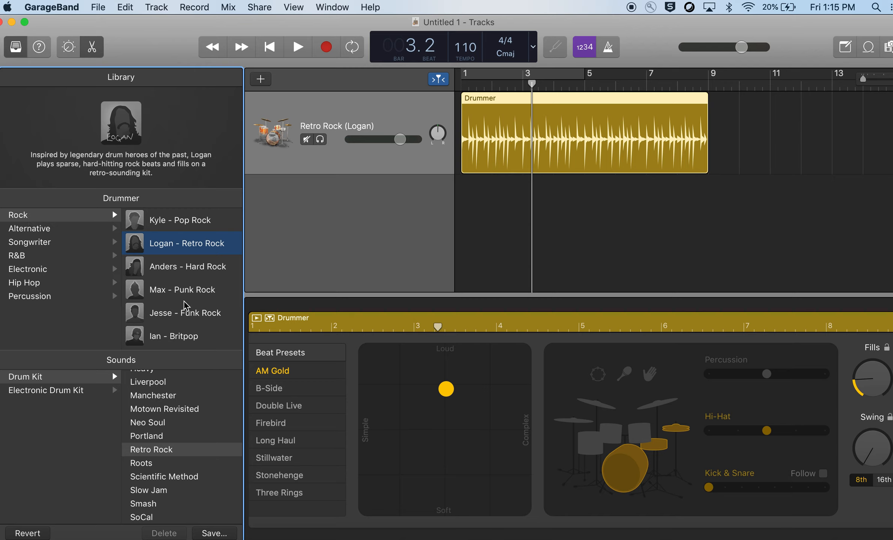
left_click(32, 230)
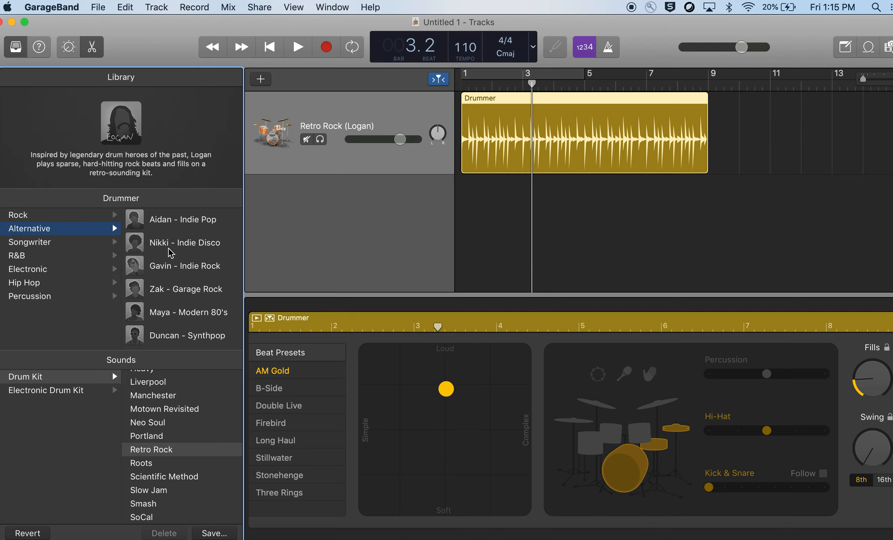
left_click(63, 245)
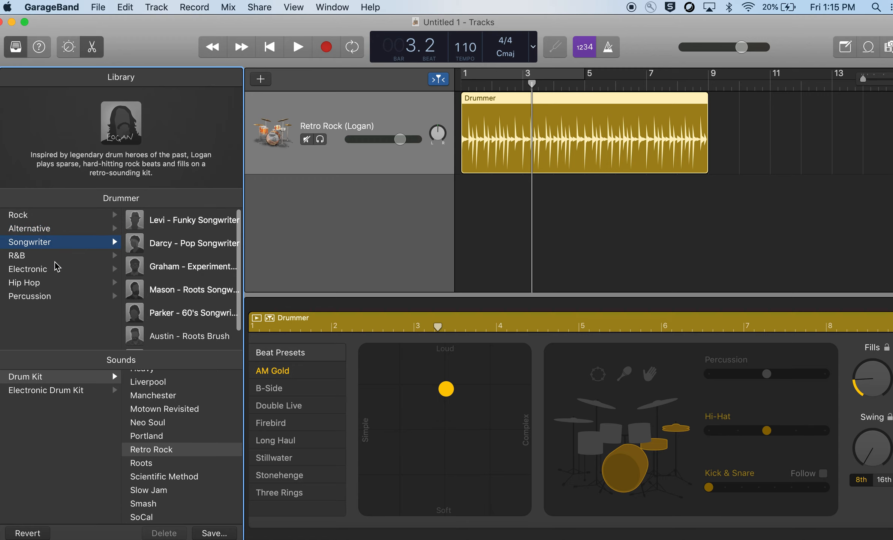
left_click(52, 256)
left_click(56, 271)
left_click(56, 283)
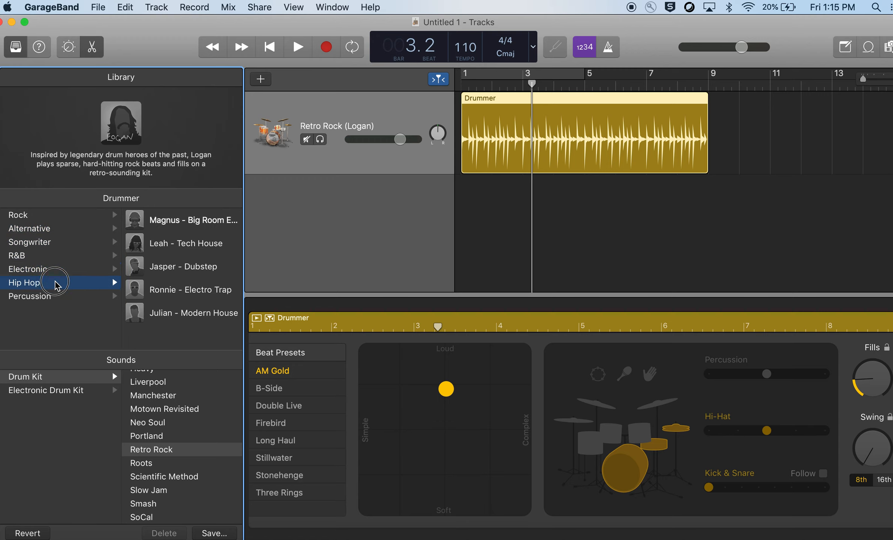
left_click(58, 296)
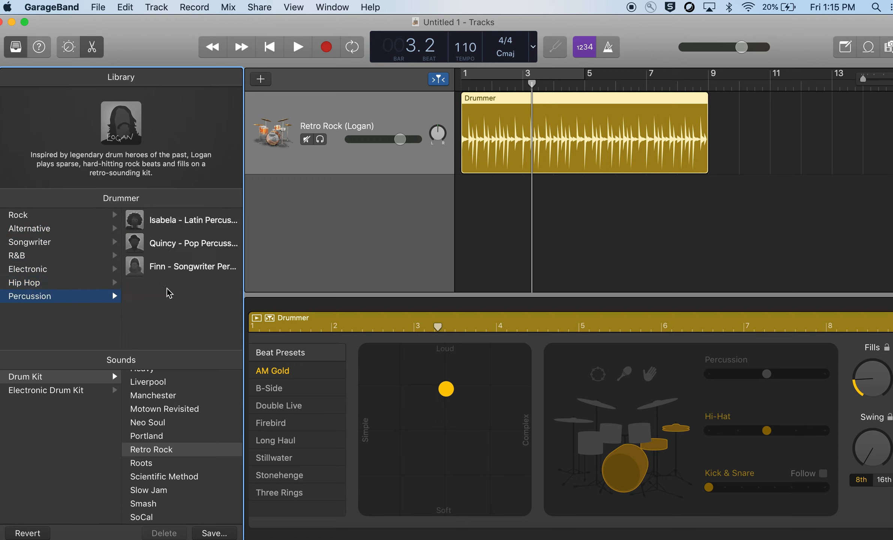
left_click(55, 216)
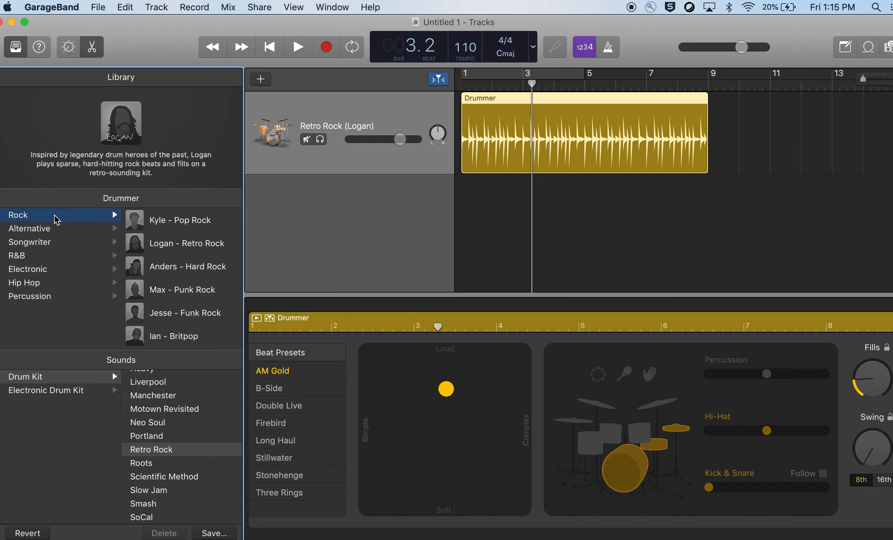
left_click(198, 231)
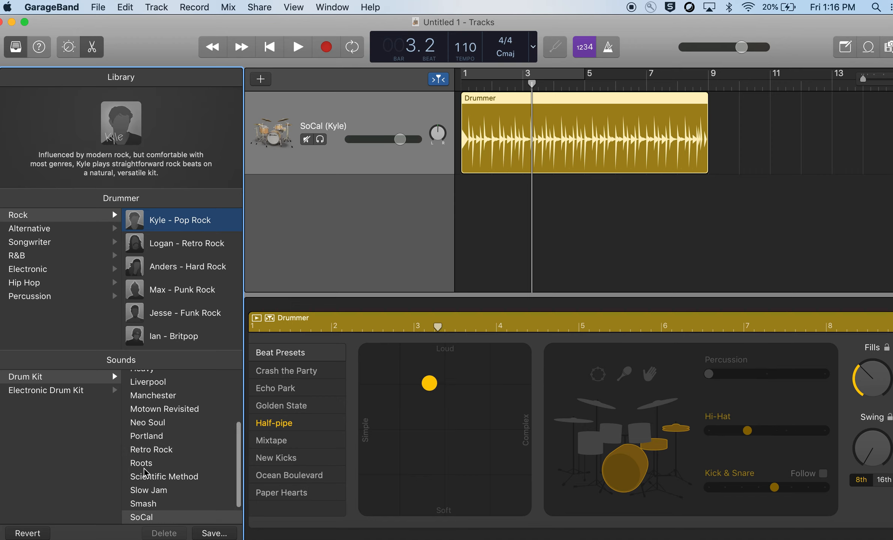
Look through the sounds of the Drum Kit and Electronic Drum Kit categories, ending on the SoCal kit.
scroll(144, 468, "down", 2)
scroll(149, 501, "up", 4)
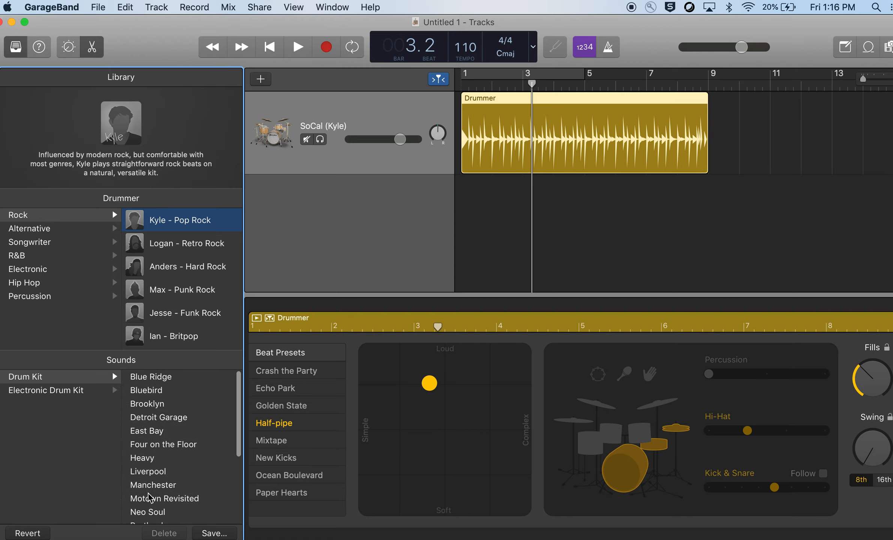
scroll(157, 409, "down", 5)
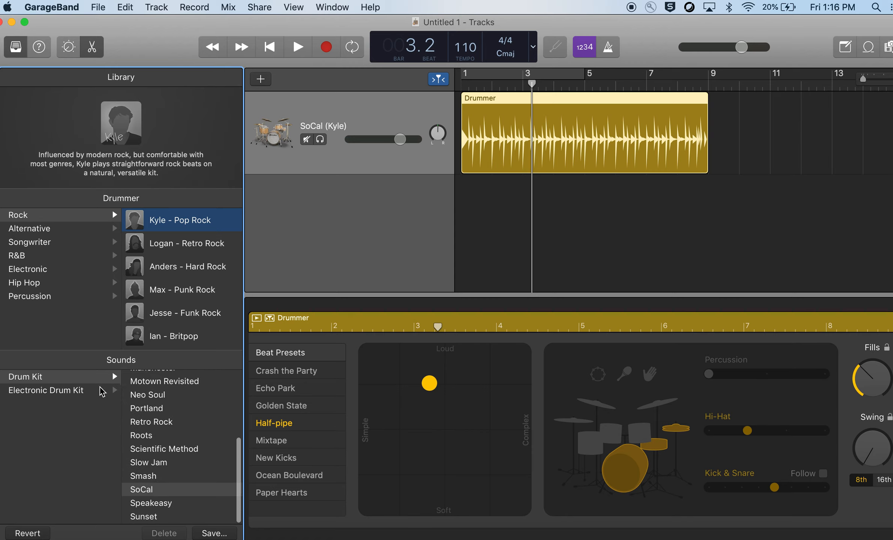
left_click(74, 392)
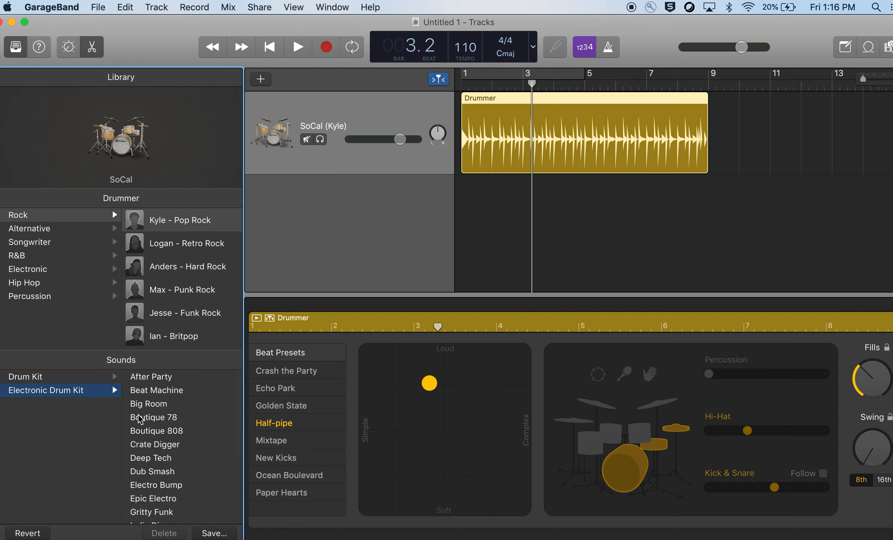
scroll(143, 462, "down", 5)
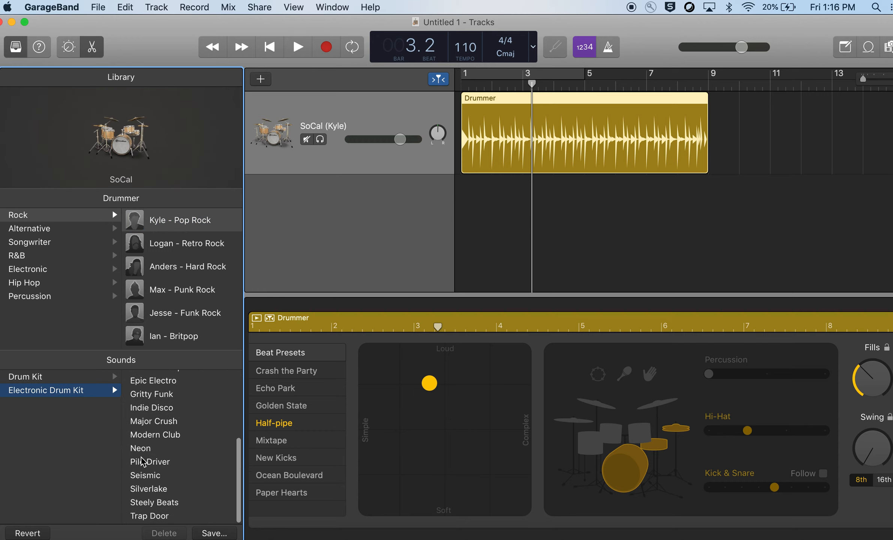
scroll(149, 476, "up", 5)
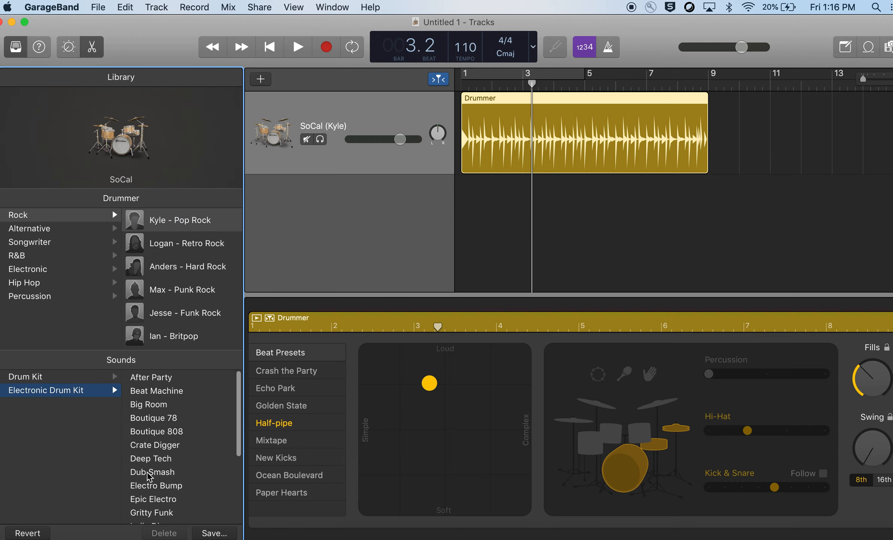
left_click(32, 378)
scroll(190, 468, "down", 5)
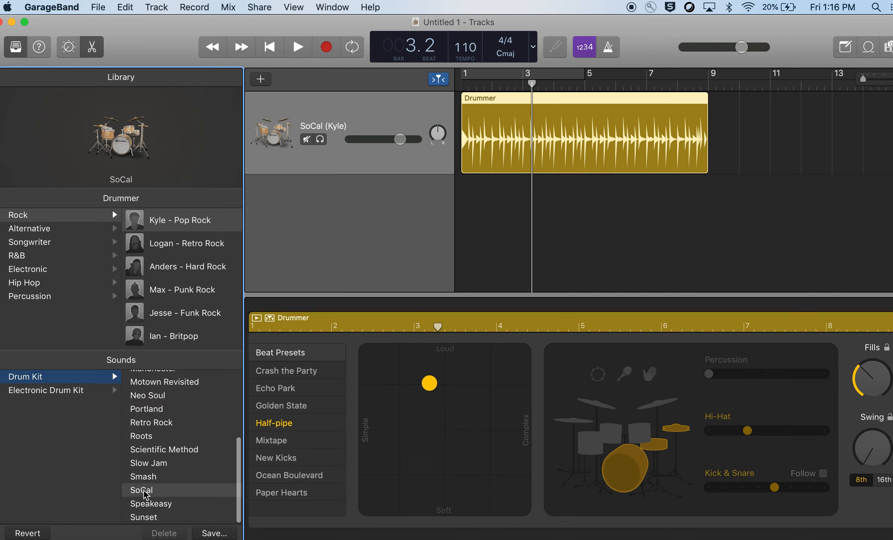
left_click(145, 491)
Open the Drummer region in the Drummer Editor and set a cycle range from bar 1 to bar 5.
key("b")
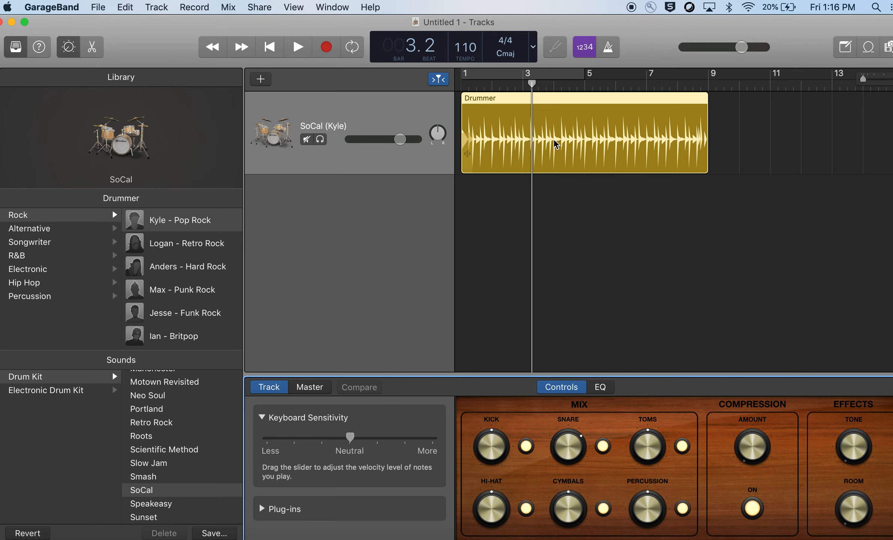
double_click(522, 120)
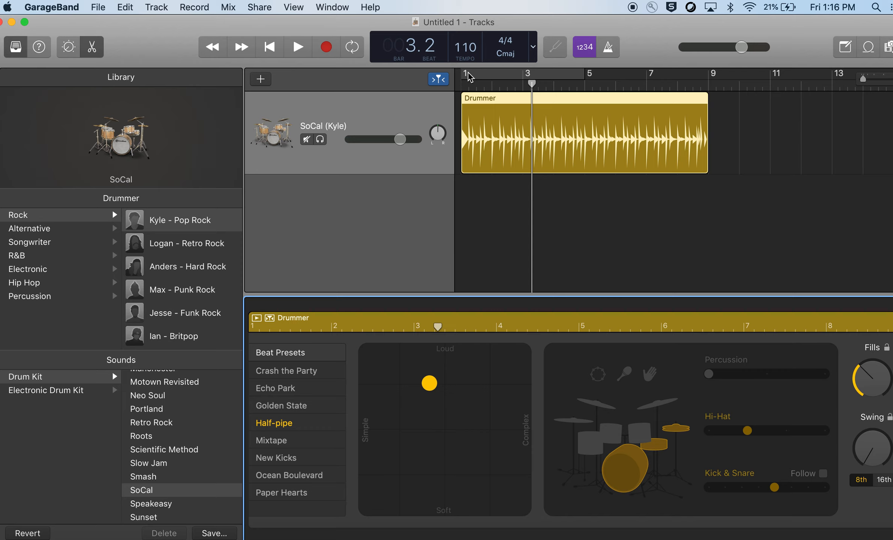
left_click_drag(475, 81, 583, 89)
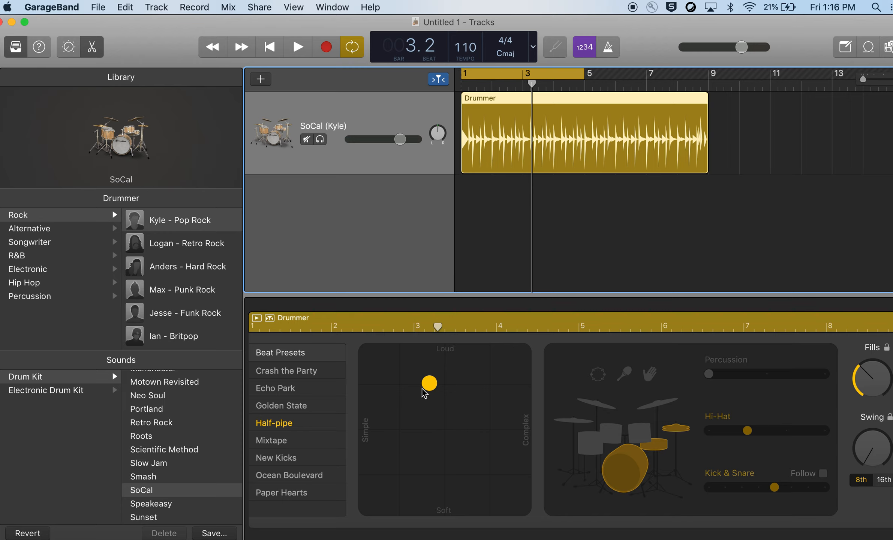
Audition the Crash the Party and Echo Park beat presets during looped playback and apply the Mixtape preset.
key("space")
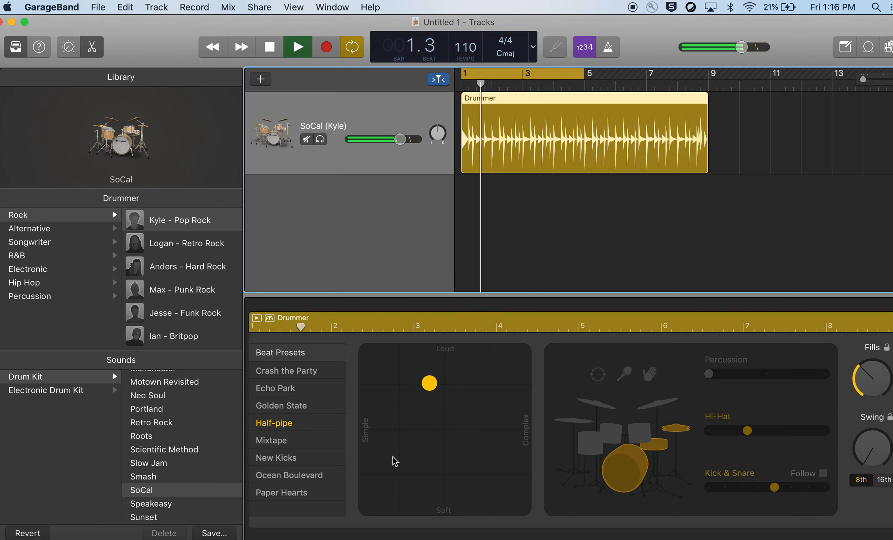
left_click(300, 371)
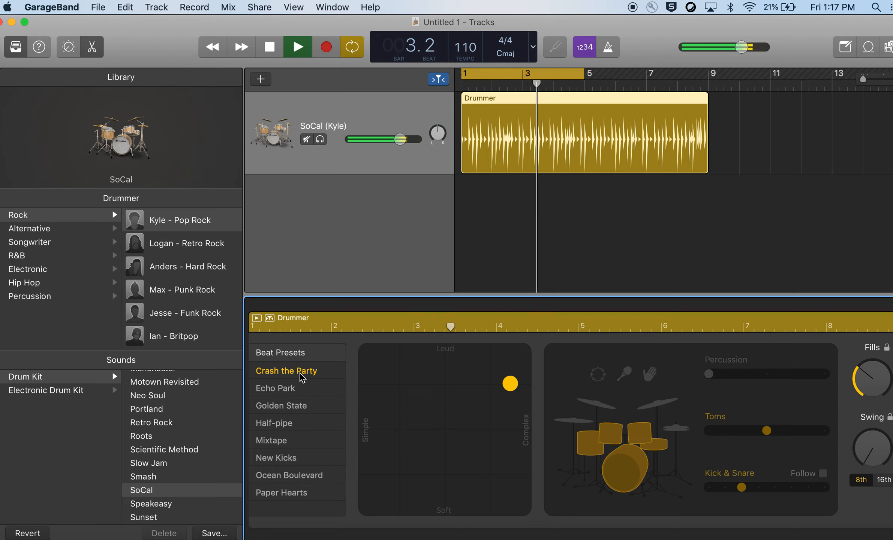
left_click(297, 385)
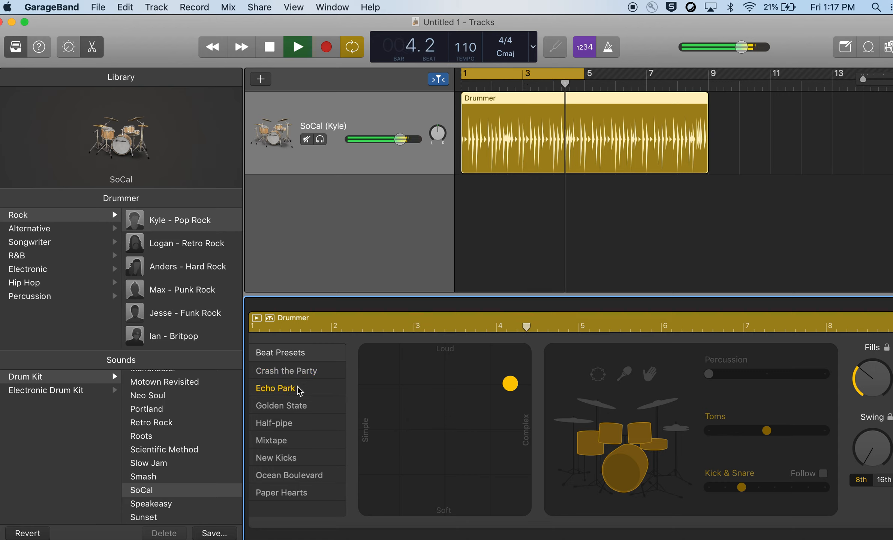
left_click(288, 443)
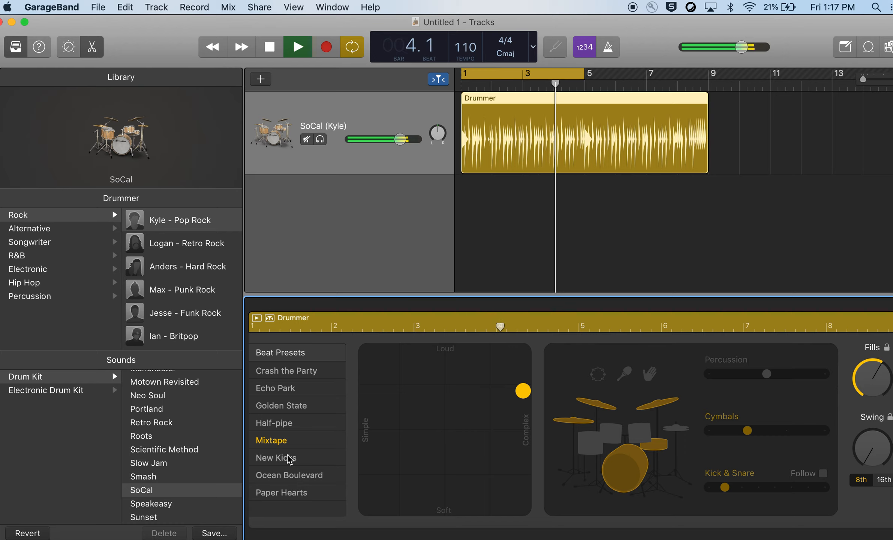
key("space")
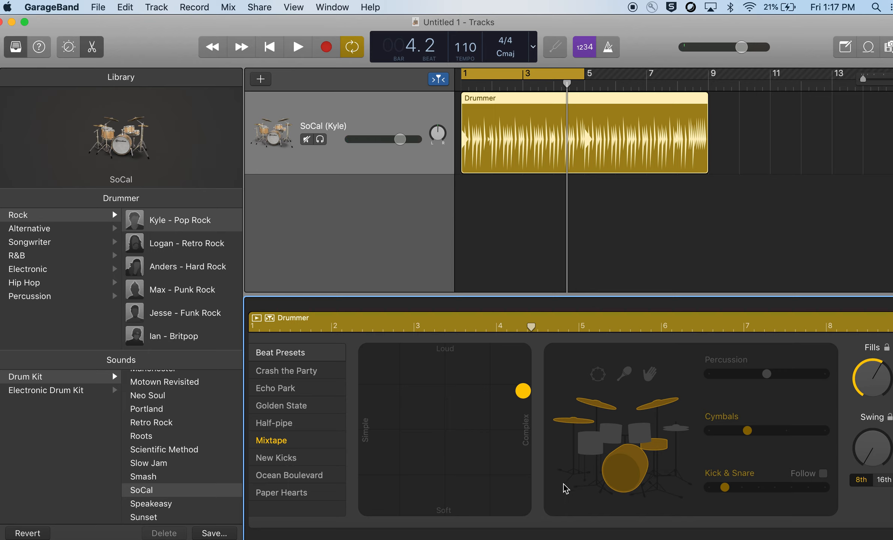
Shorten the Drummer region to end at bar 5 and add a second Drummer region directly after it.
mouse_move(704, 164)
left_click_drag(704, 164, 582, 160)
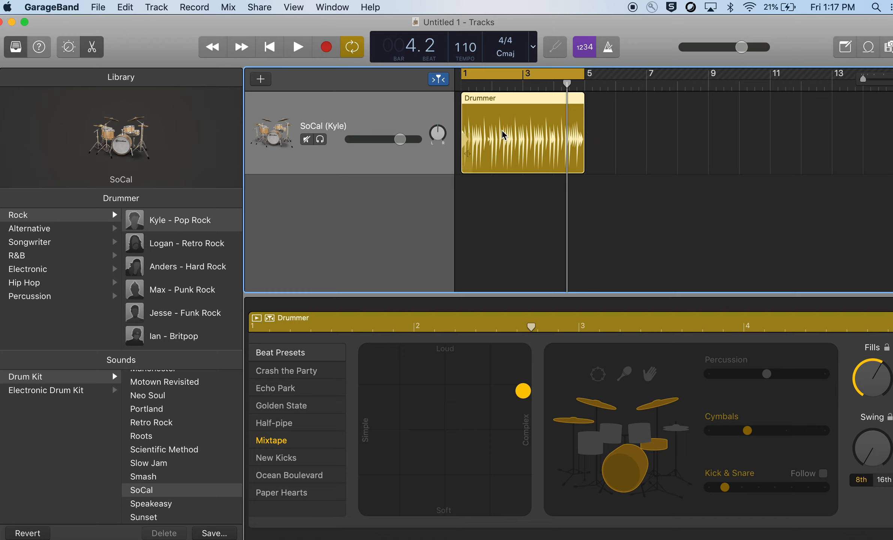
left_click(599, 136)
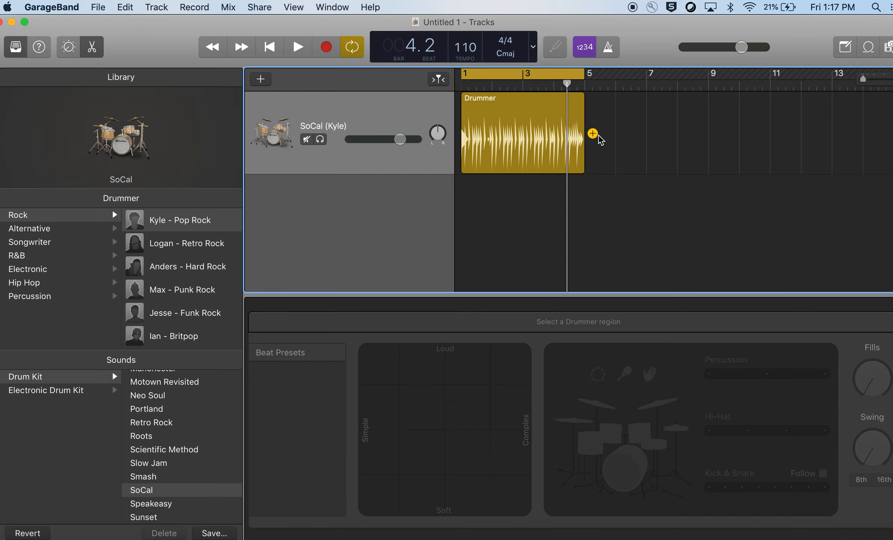
left_click(597, 134)
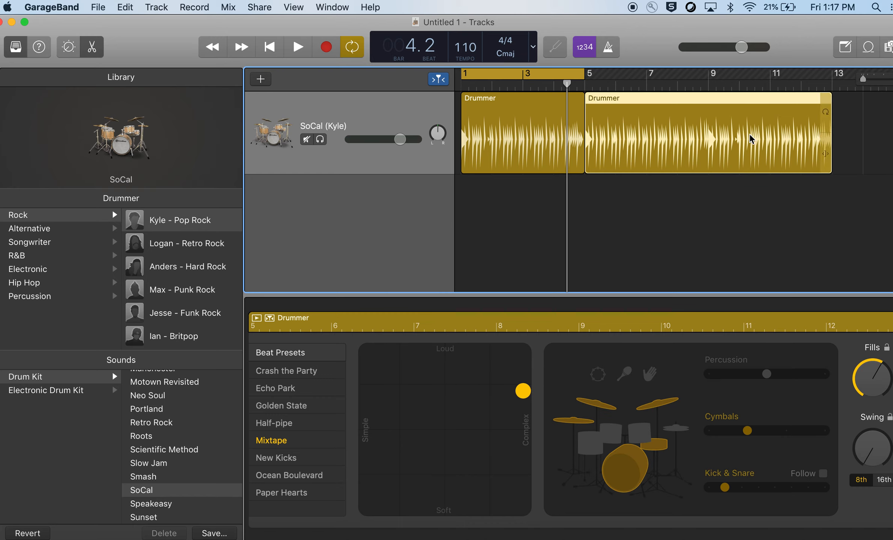
Replace the second Drummer region with a four-bar copy of the first region at bar 5, and delete that copy.
key("Delete")
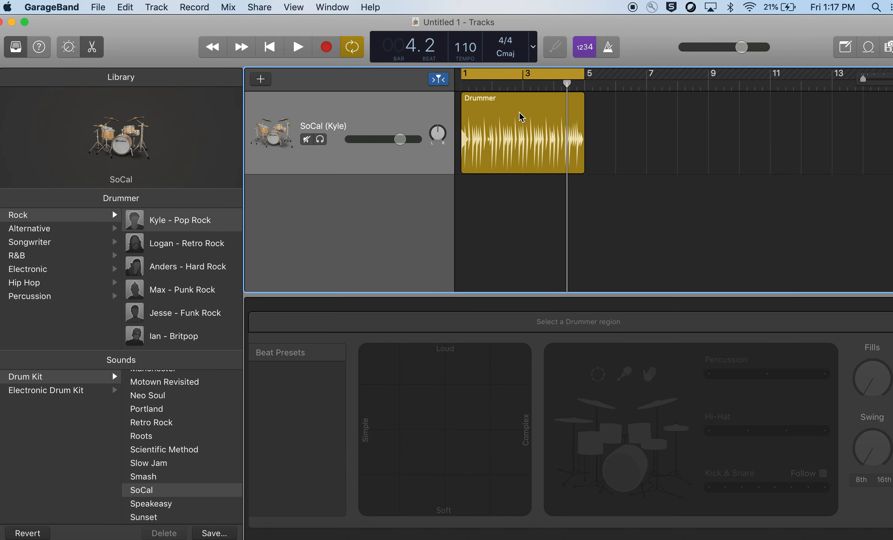
left_click(519, 110)
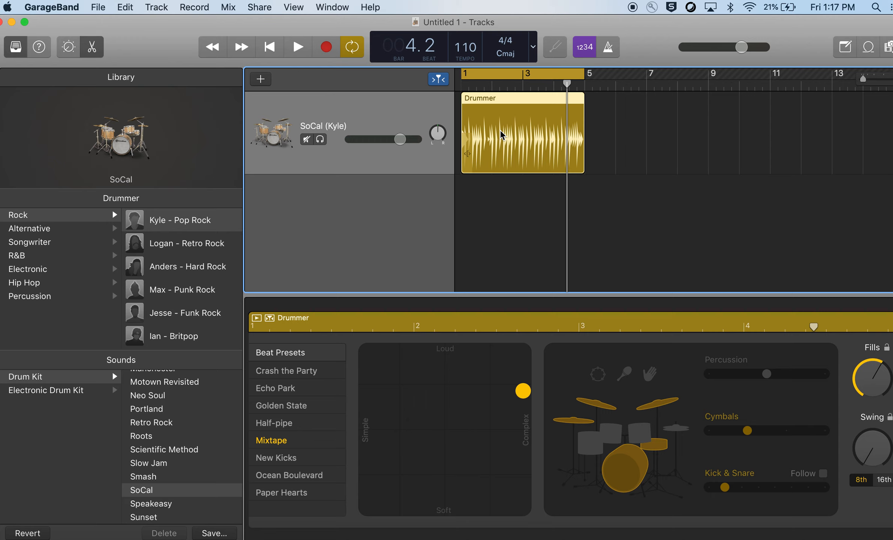
left_click_drag(504, 127, 629, 121)
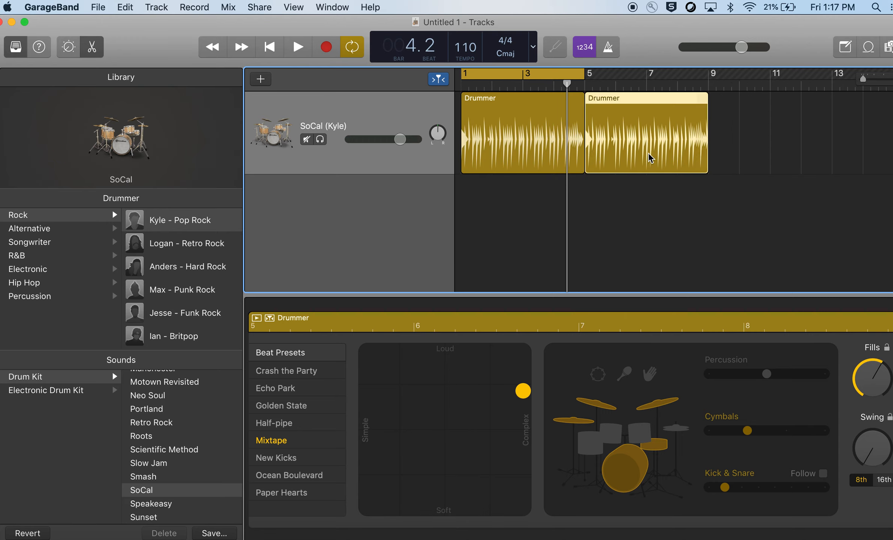
key("Delete")
Reduce the complexity of the first Drummer region slightly toward Simple during playback, keeping about the same loudness.
left_click(498, 120)
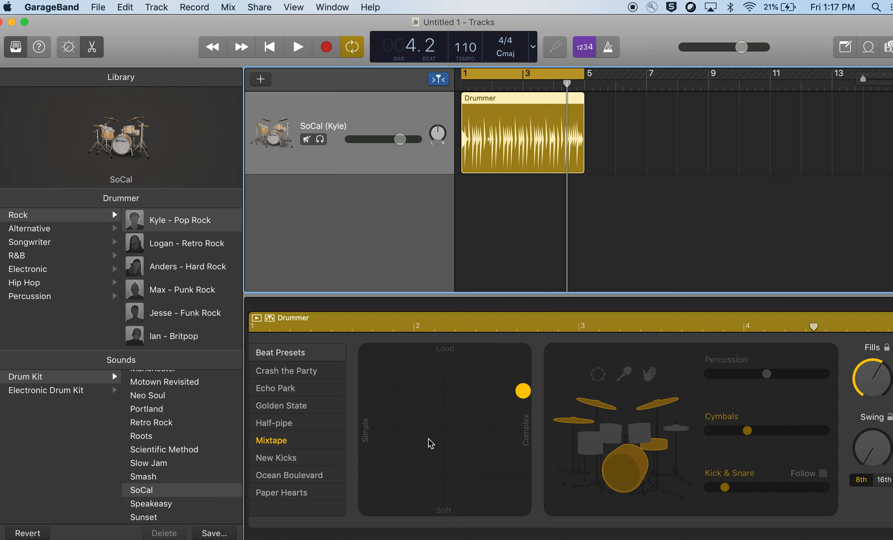
key("space")
left_click_drag(521, 392, 465, 395)
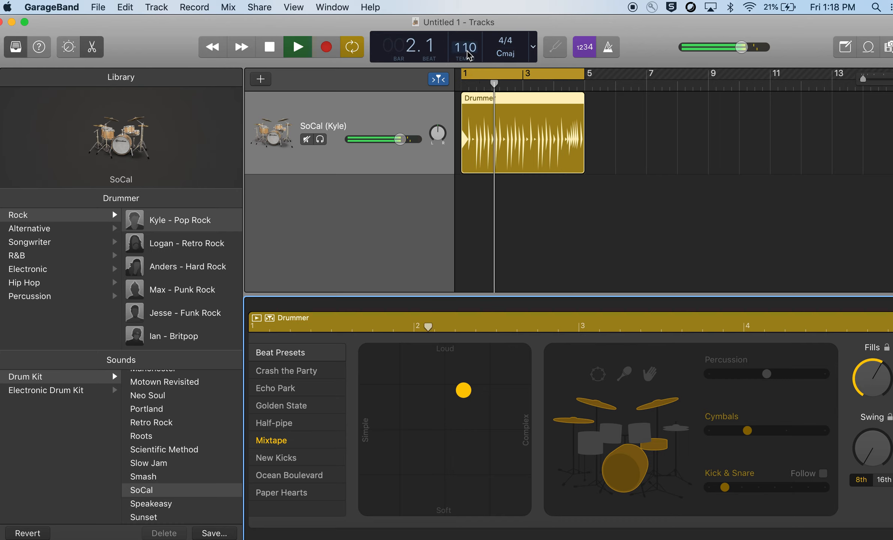
Set the project tempo to 126 and stop playback.
left_click_drag(469, 55, 465, 15)
double_click(473, 47)
type("126")
key("Return")
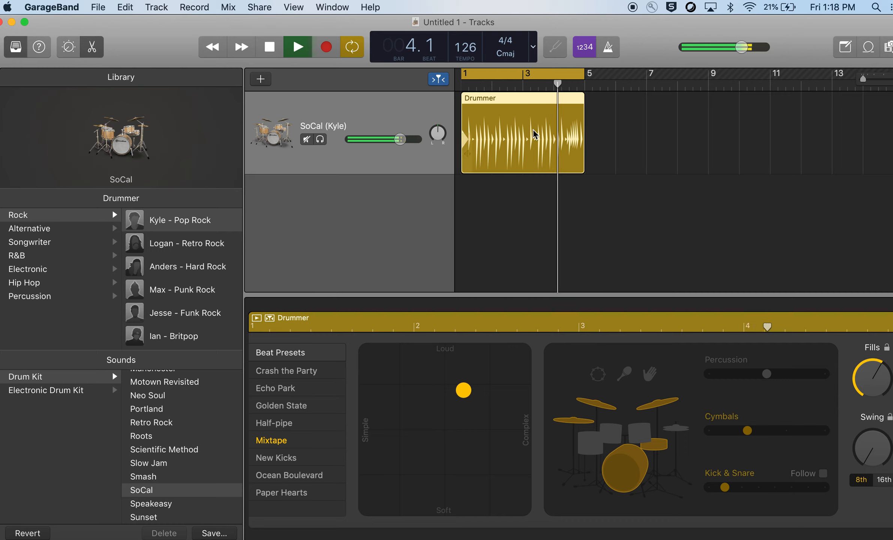
key("space")
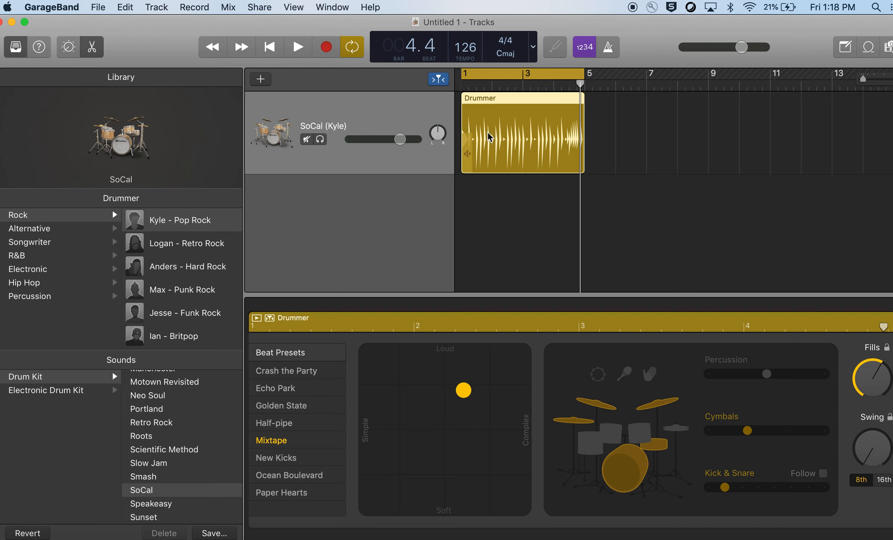
Copy the first Drummer region so that the duplicate starts at bar 9.
left_click_drag(489, 137, 749, 132)
mouse_move(841, 141)
scroll(874, 141, "right", 3)
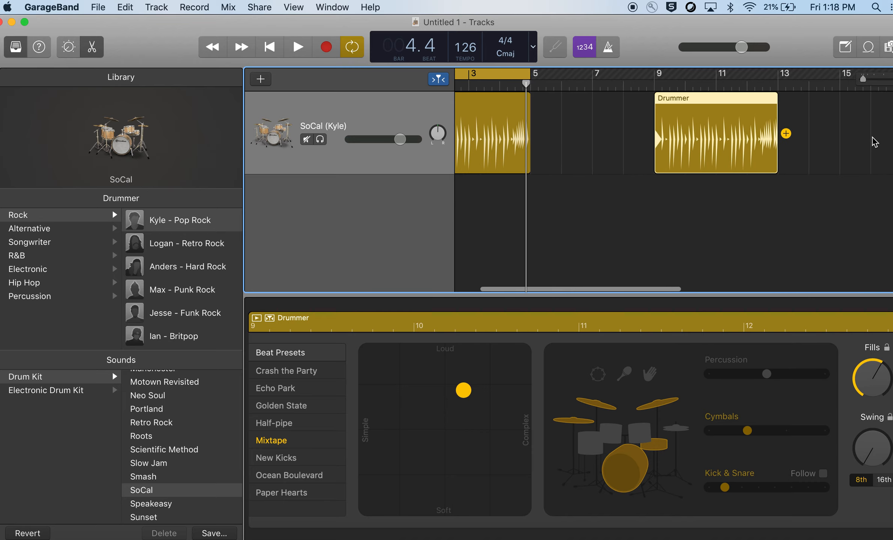
scroll(605, 144, "left", 3)
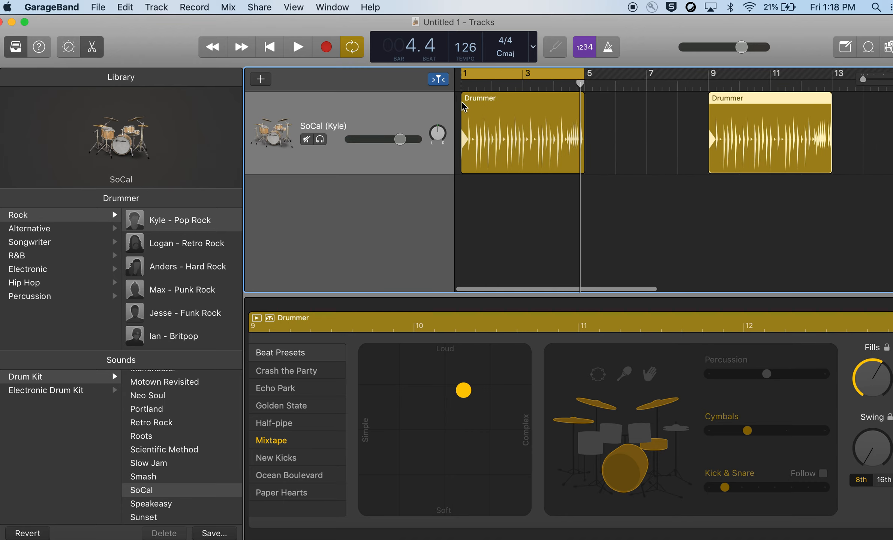
Switch the first Drummer region from cymbals to hi-hat and play it back.
left_click(495, 114)
key("space")
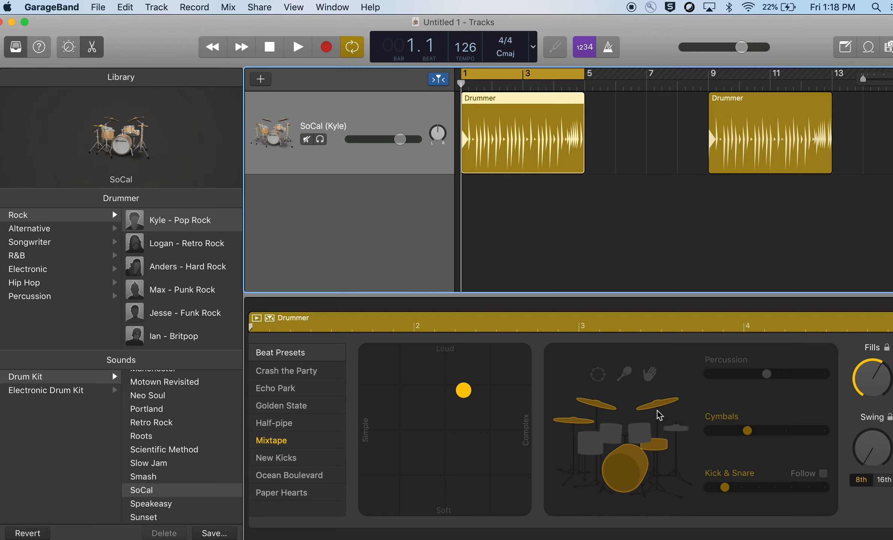
left_click(680, 429)
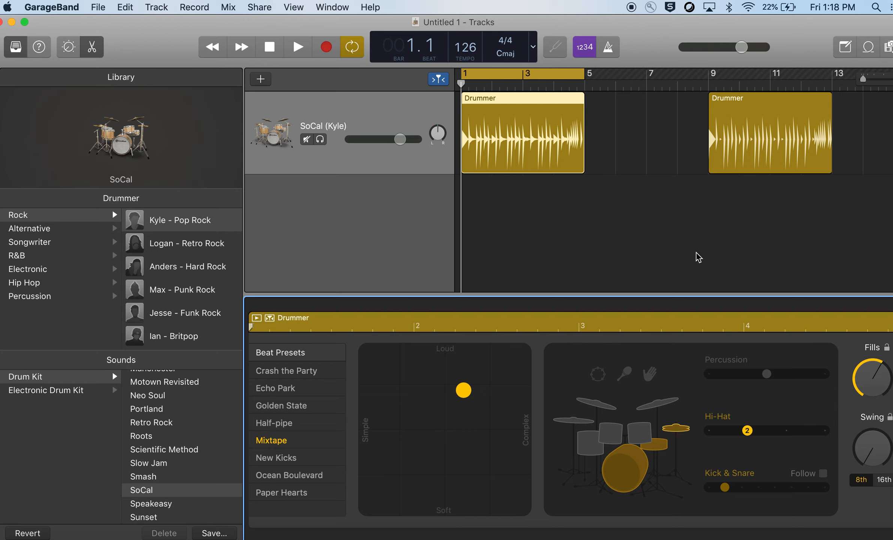
key("space")
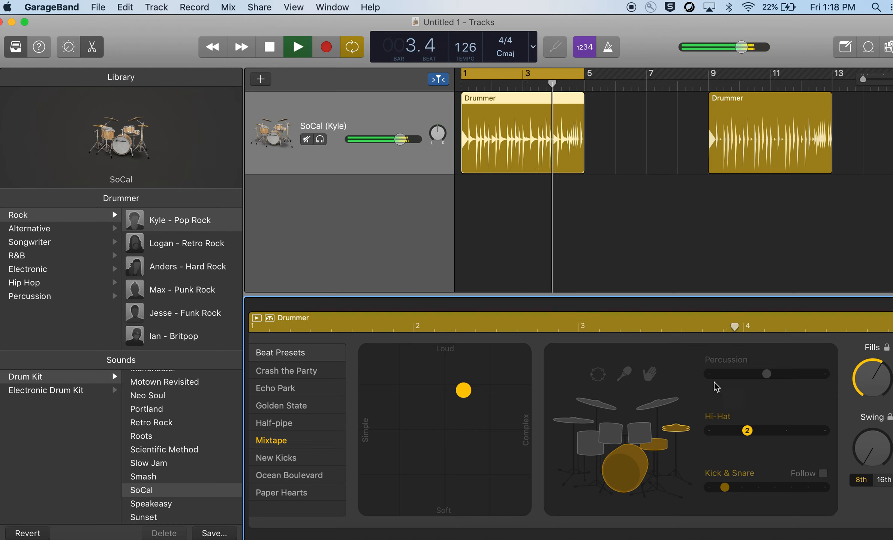
Audition hi-hat variations 1 to 4 in the first Drummer region during playback and settle on variation 1.
left_click(713, 434)
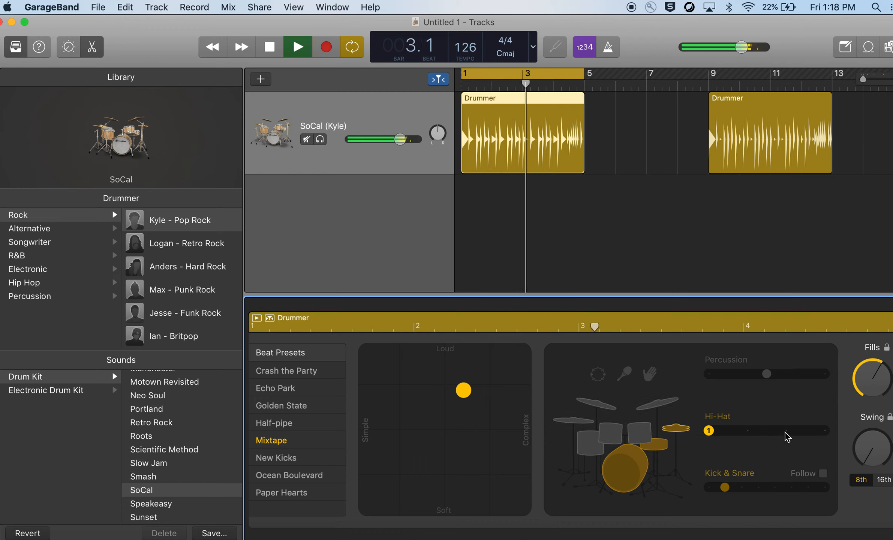
left_click(747, 429)
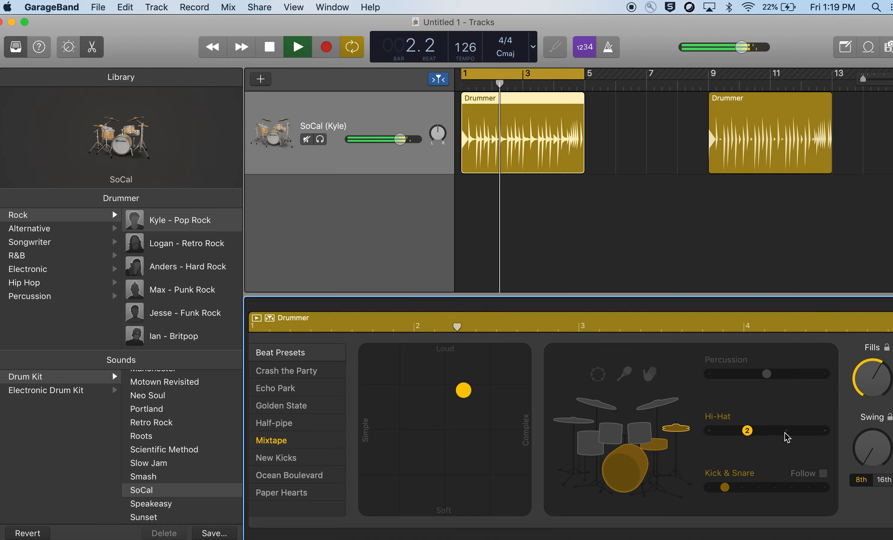
left_click(786, 437)
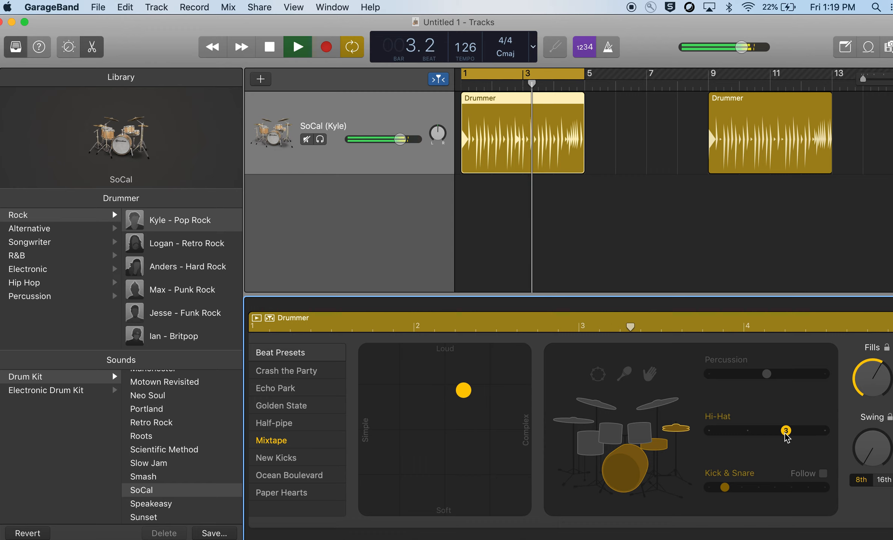
left_click(827, 433)
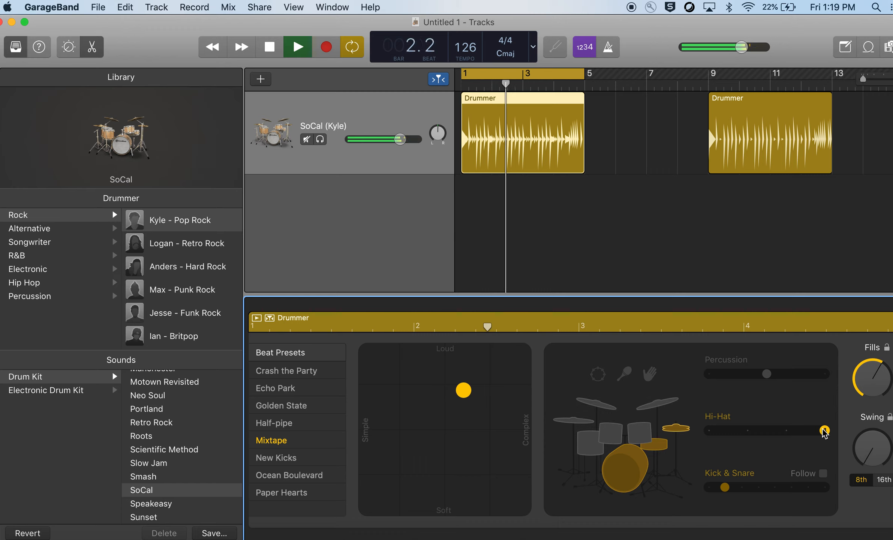
left_click(744, 432)
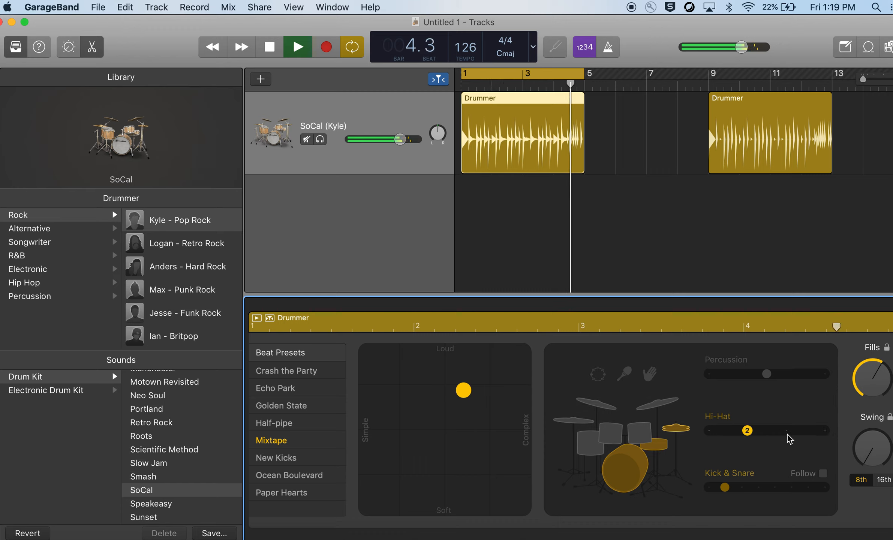
left_click(717, 436)
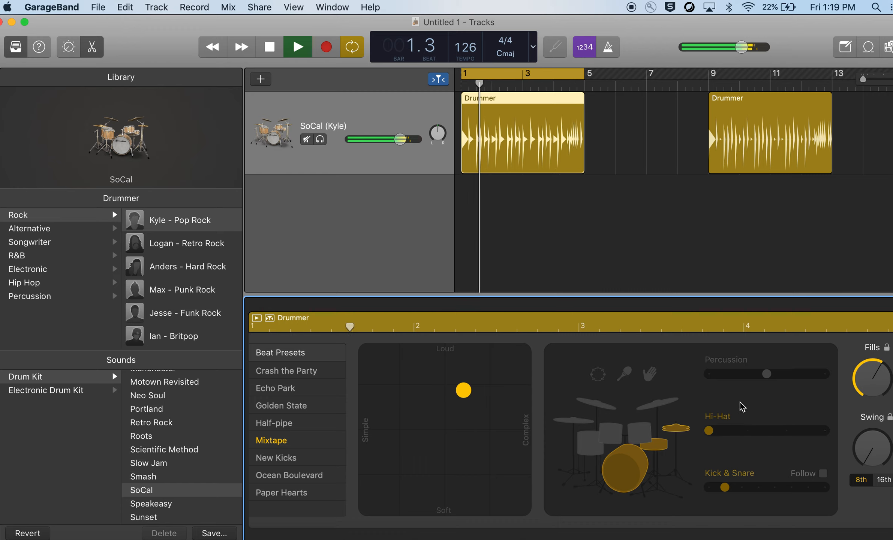
key("space")
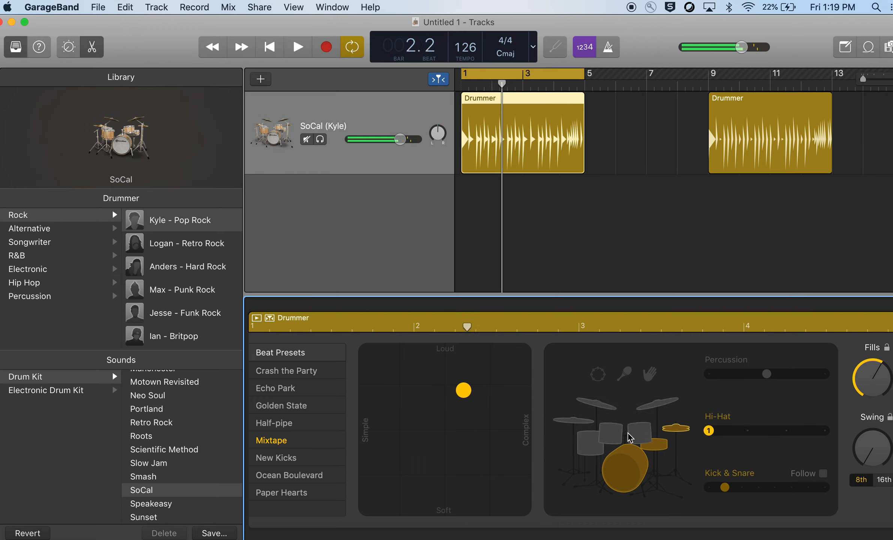
Try the toms and the handclap percussion variations 1 and 2 on the first Drummer region.
left_click(612, 435)
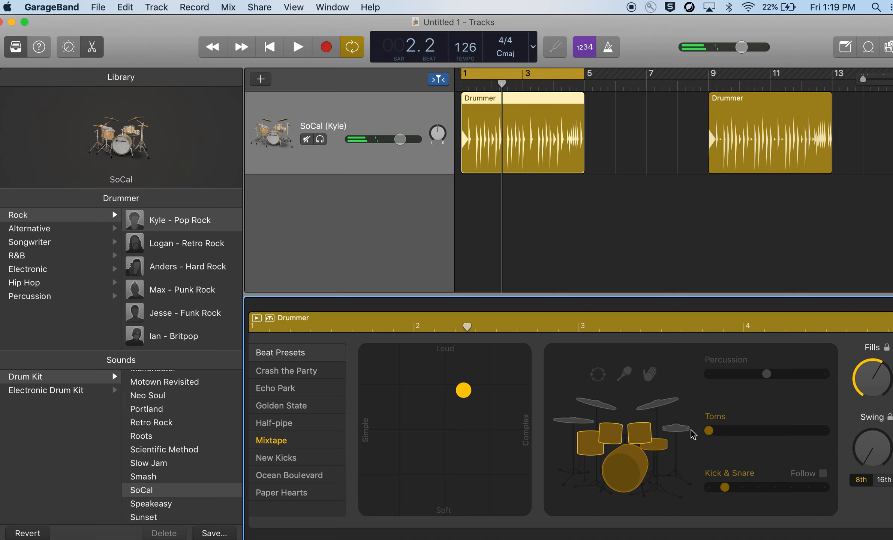
left_click(668, 435)
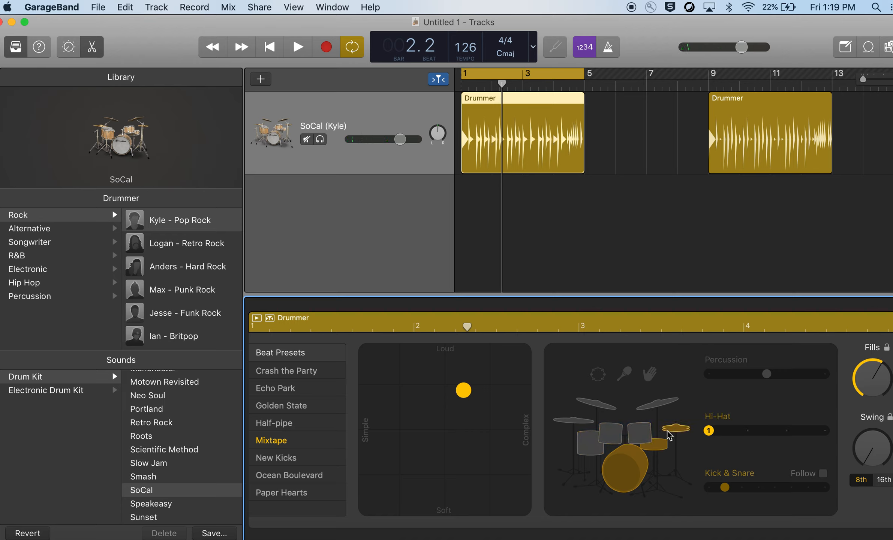
key("space")
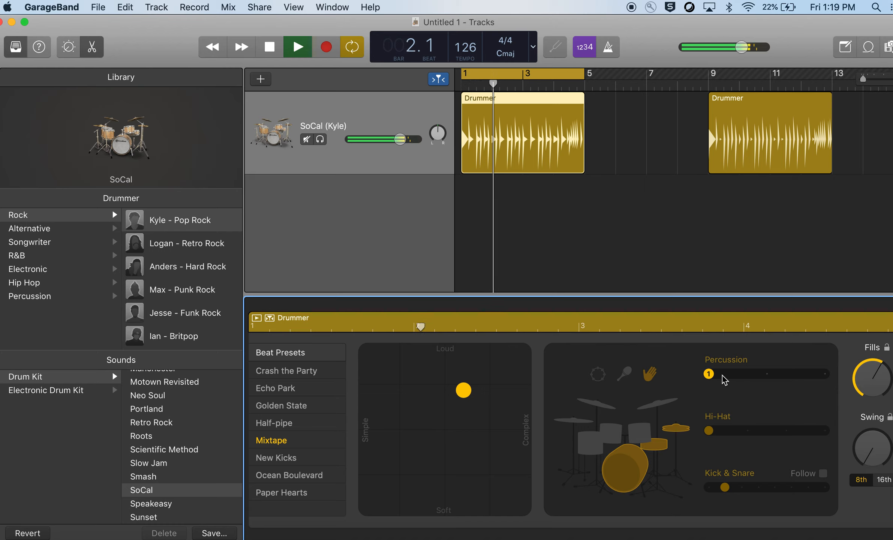
left_click_drag(709, 373, 752, 376)
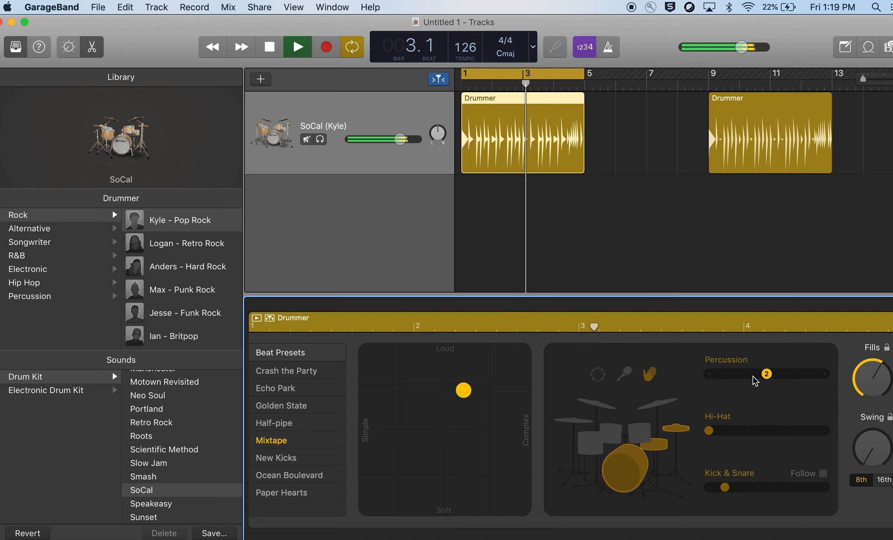
key("space")
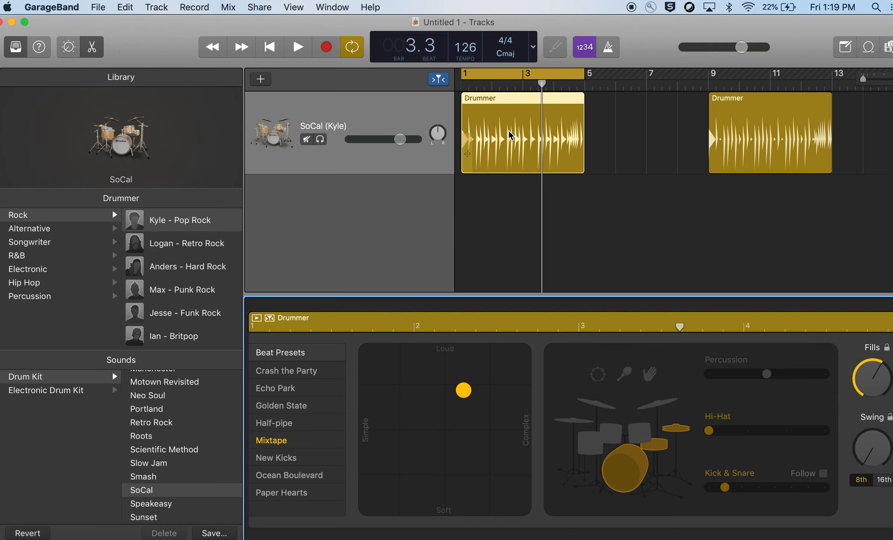
Copy the first Drummer region to bar 5 and set the cycle range from bar 5 to bar 9.
left_click_drag(493, 128, 616, 122)
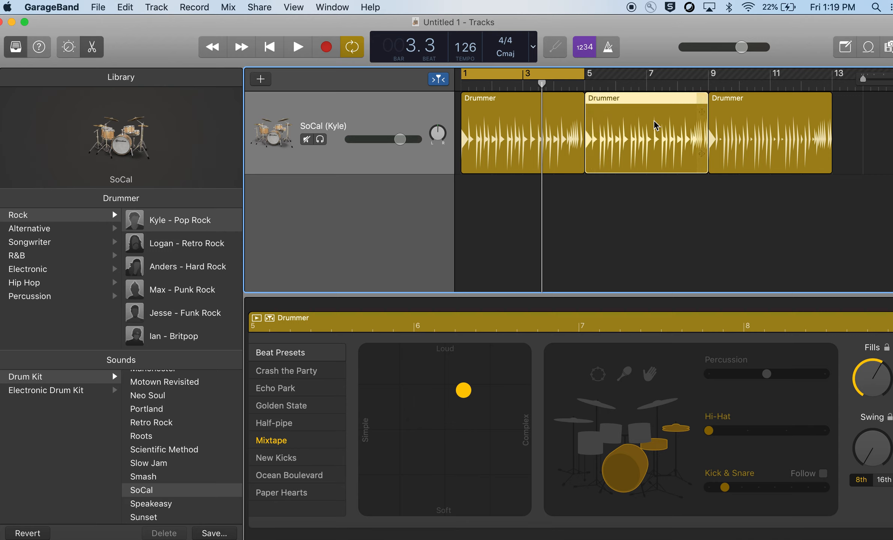
left_click_drag(599, 74, 699, 72)
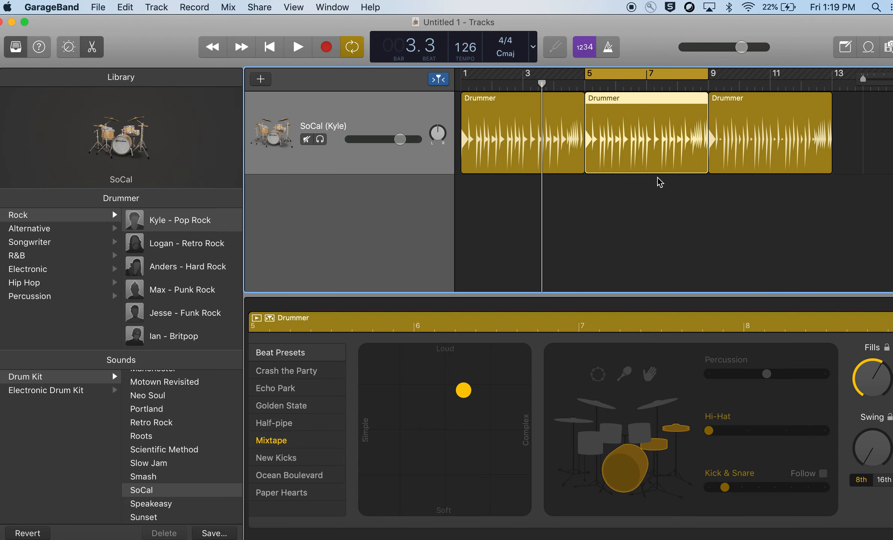
Add the shaker to the Drummer region at bar 5 and set its hi-hat to variation 3 during playback from bar 5.
left_click(628, 378)
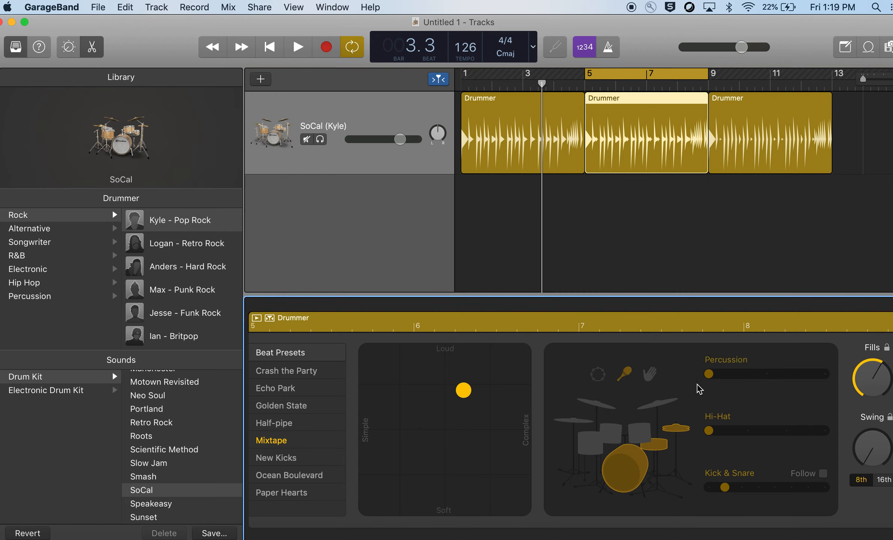
left_click(586, 87)
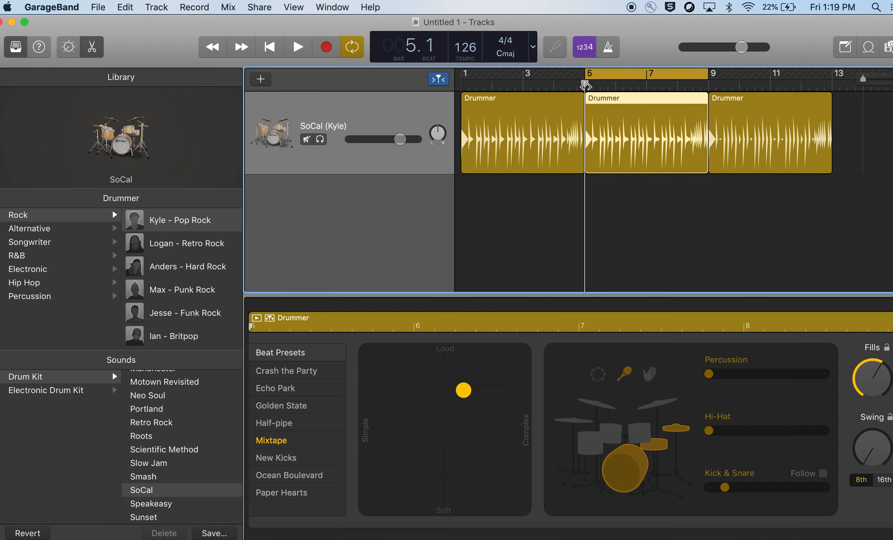
key("space")
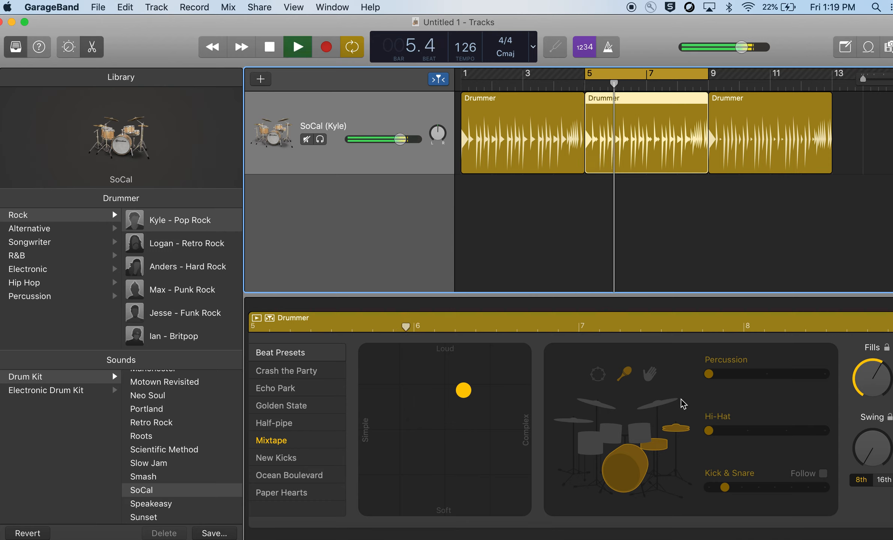
left_click(792, 435)
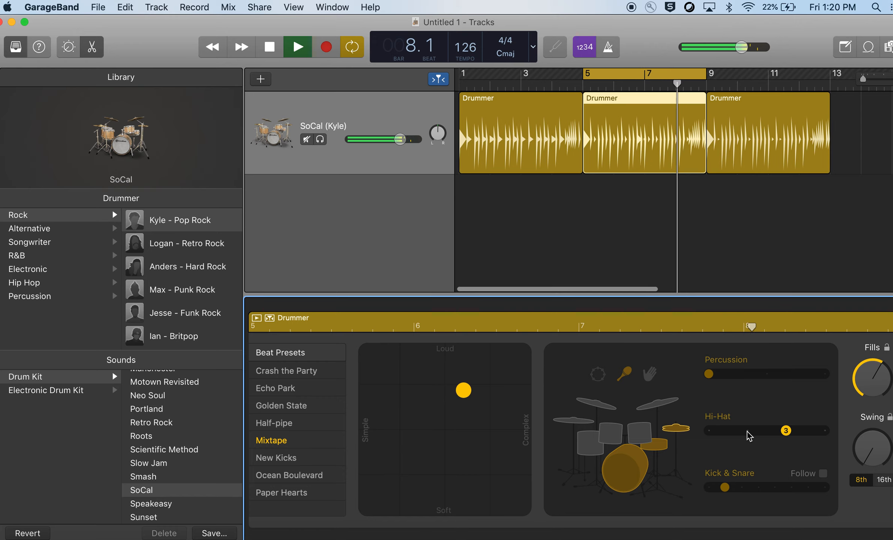
Swap the shaker for the tambourine at percussion variation 2 in the region at bar 5, and audition it.
key("space")
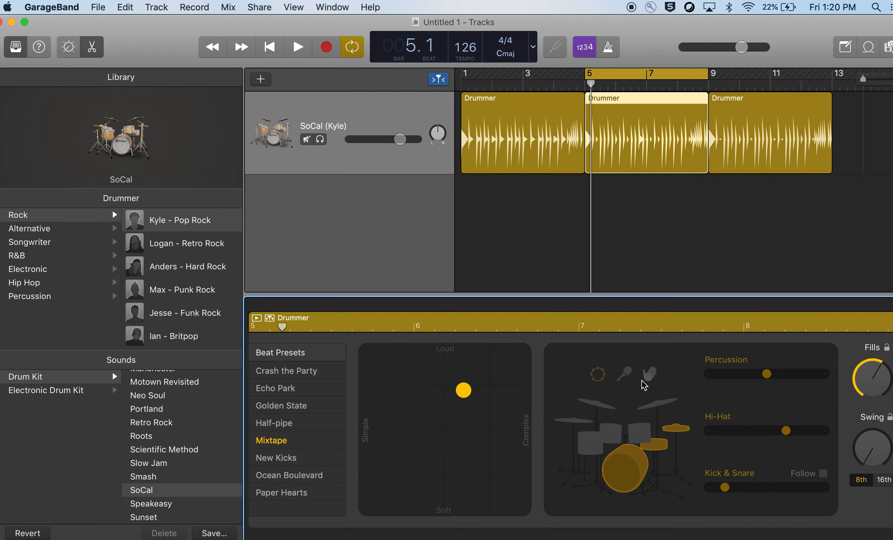
key("space")
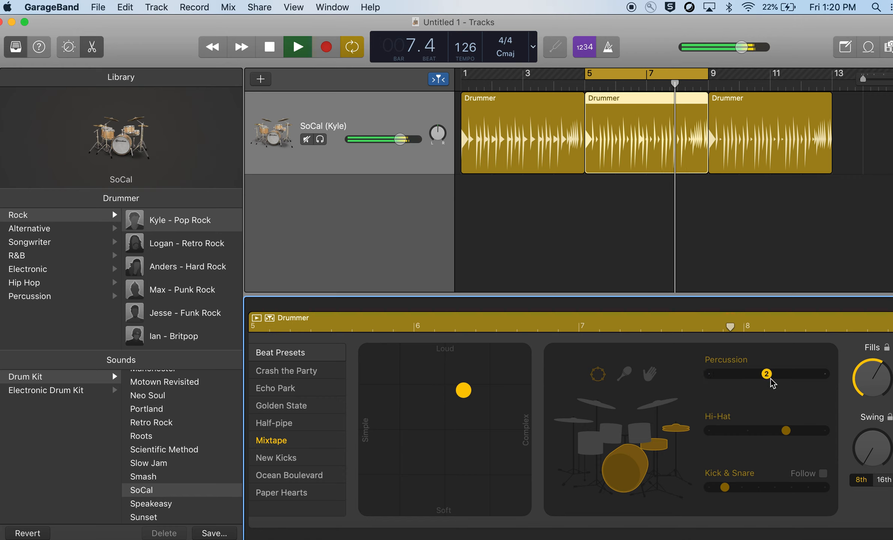
key("space")
Select the third Drummer region and set the cycle range from bar 9 to bar 13.
scroll(714, 278, "right", 2)
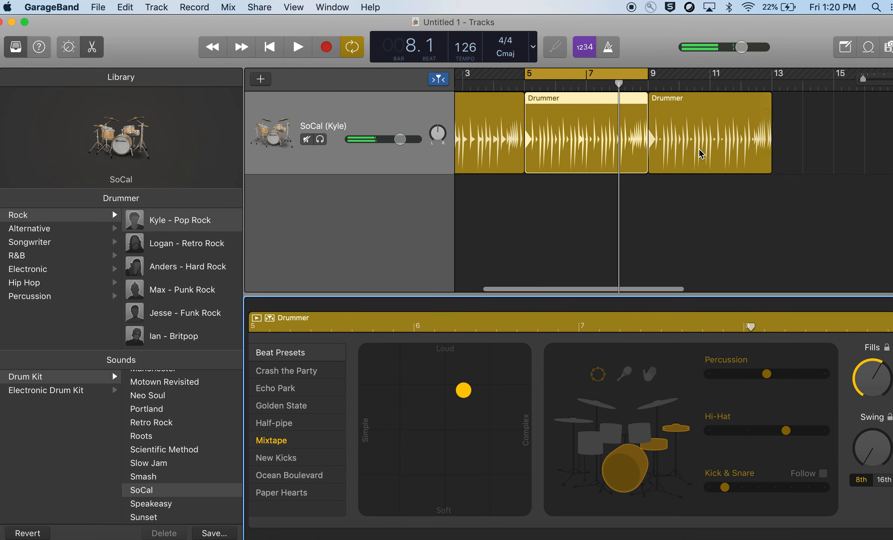
left_click(697, 137)
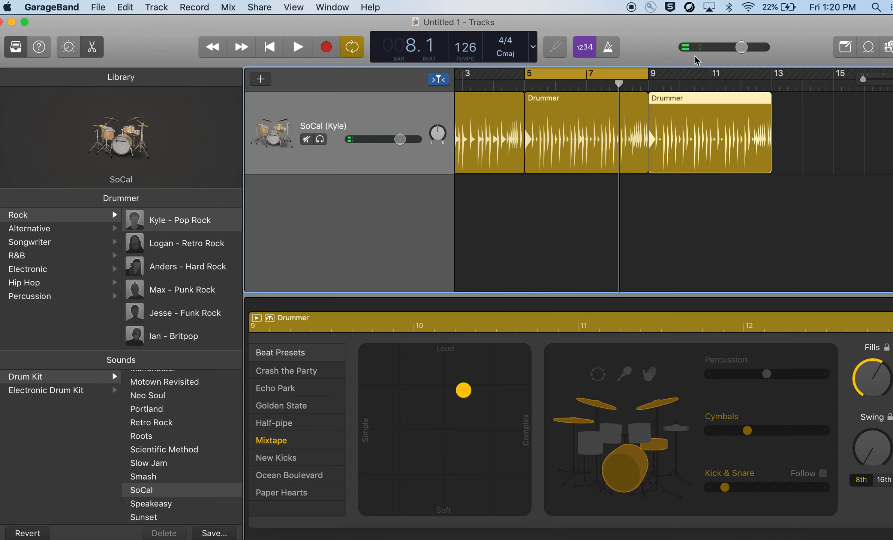
left_click_drag(658, 78, 771, 77)
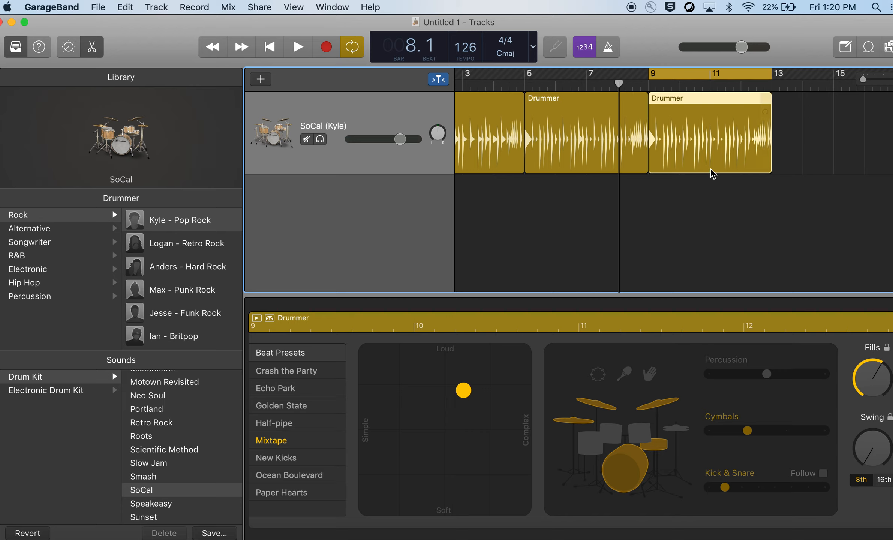
Play back the cycled Drummer region from bar 9 to bar 13.
key("space")
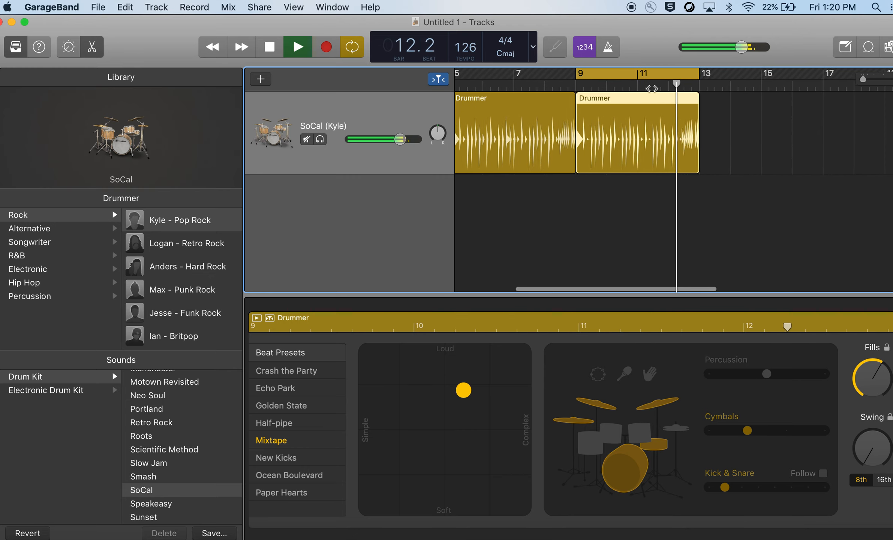
key("space")
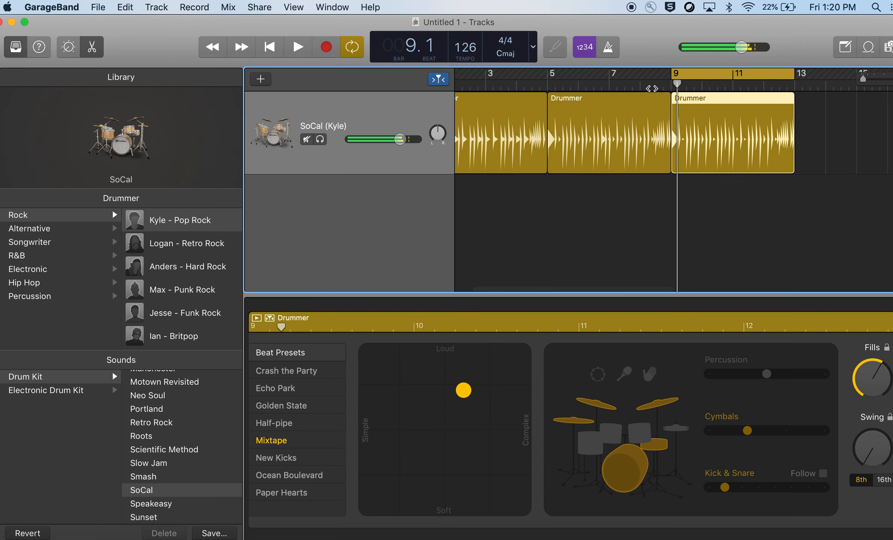
scroll(767, 100, "right", 2)
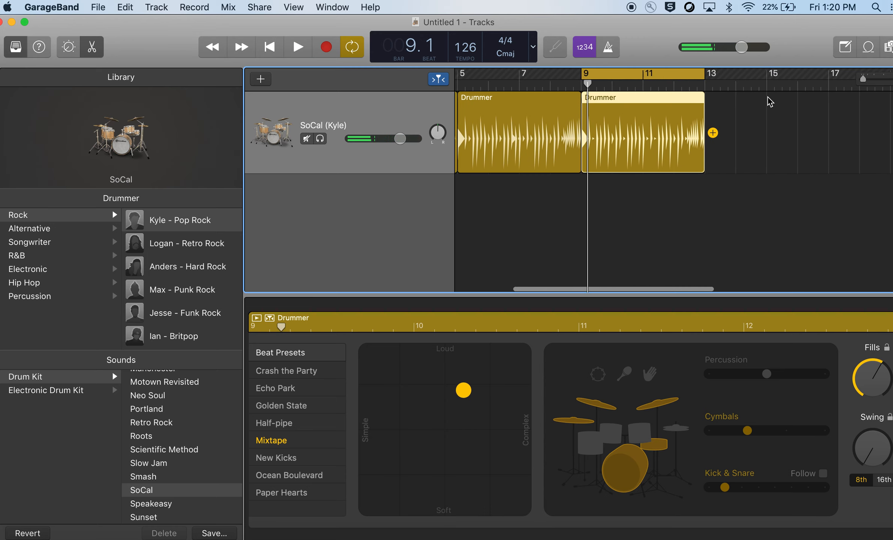
left_click_drag(608, 154, 733, 150)
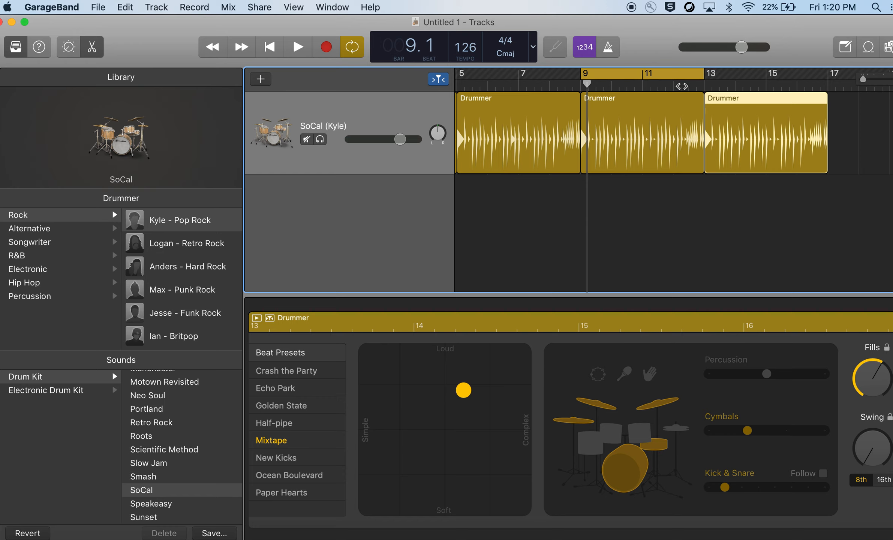
key("space")
scroll(730, 118, "left", 2)
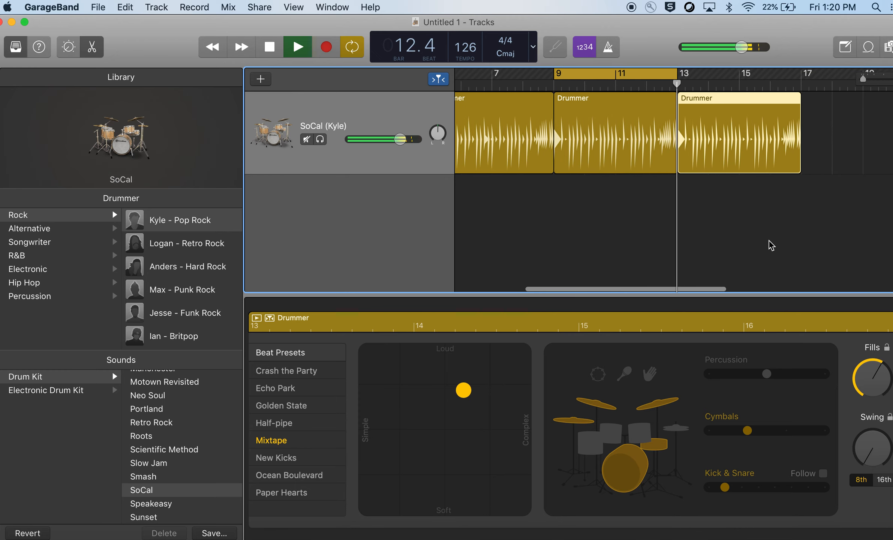
key("space")
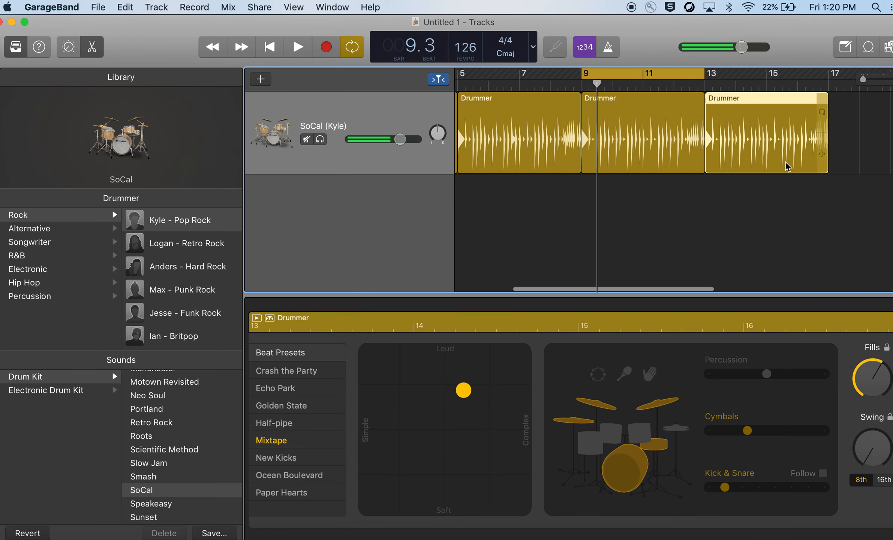
key("Delete")
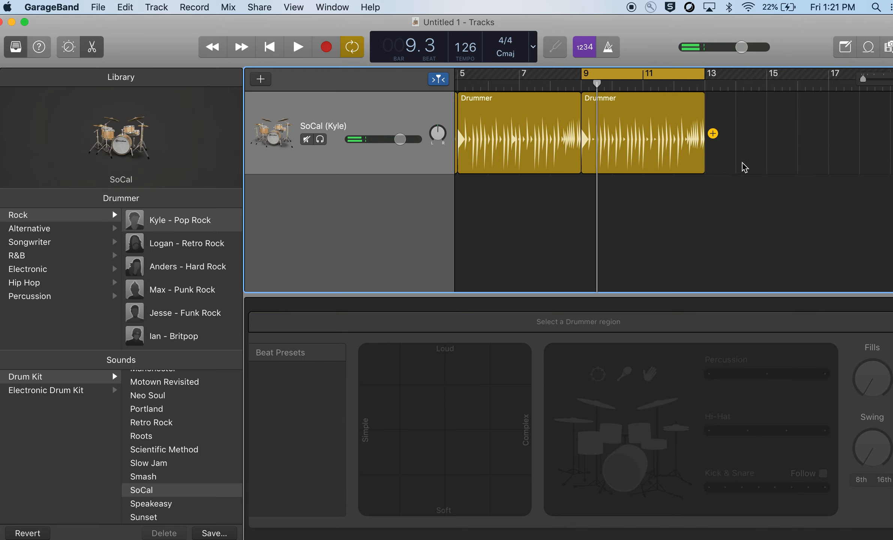
Turn off cycling and extend the Drummer region starting at bar 9 to bar 17, auditioning the extended part.
left_click_drag(702, 159, 819, 157)
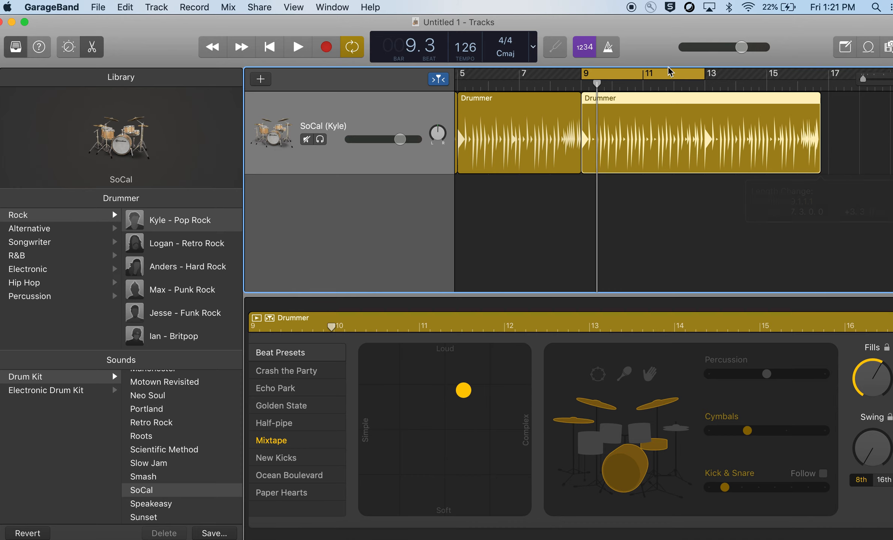
left_click(347, 51)
left_click(675, 86)
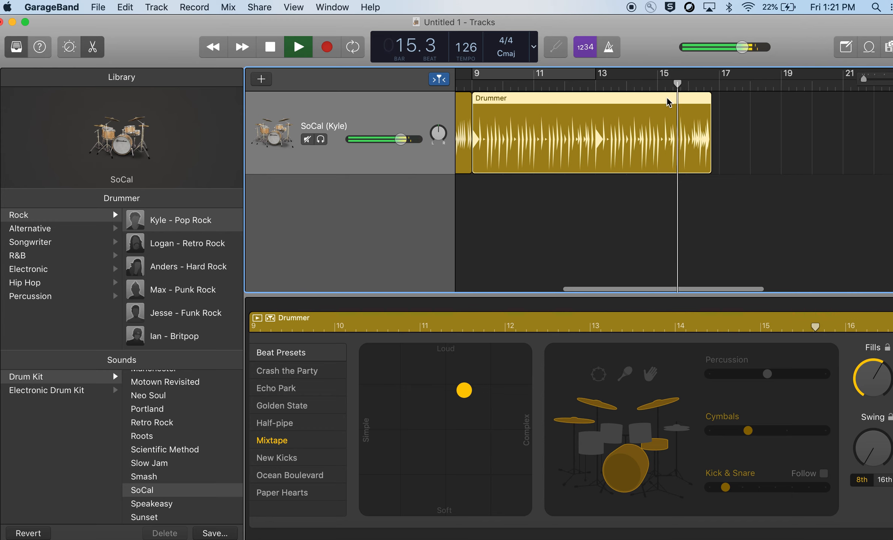
key("space")
scroll(719, 247, "left", 5)
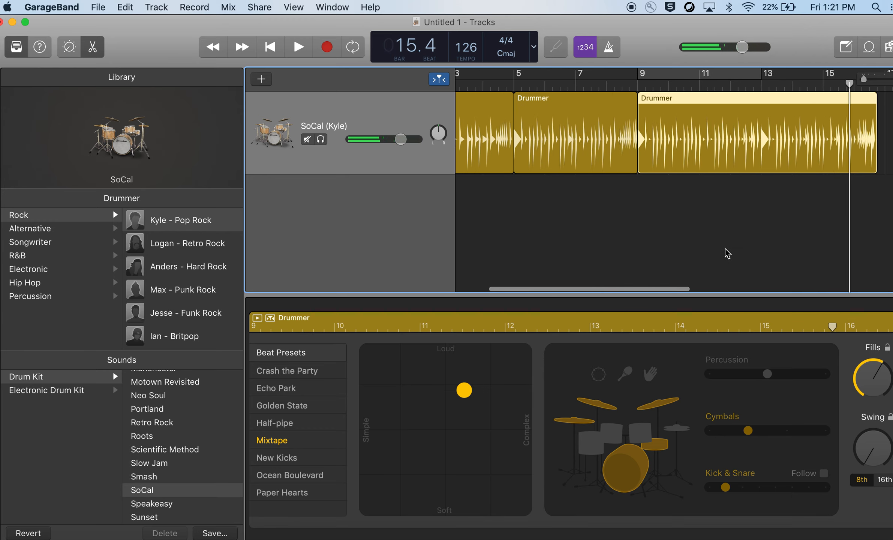
scroll(780, 146, "right", 6)
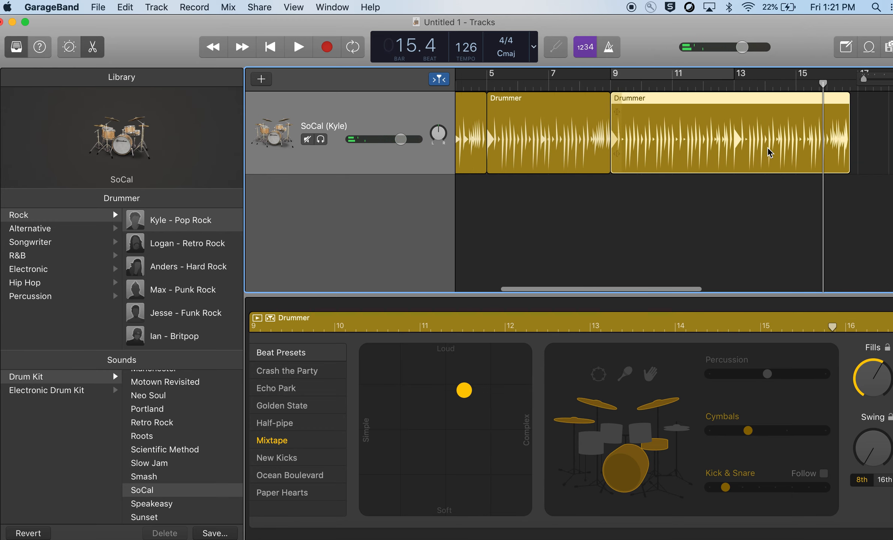
left_click_drag(767, 144, 783, 146)
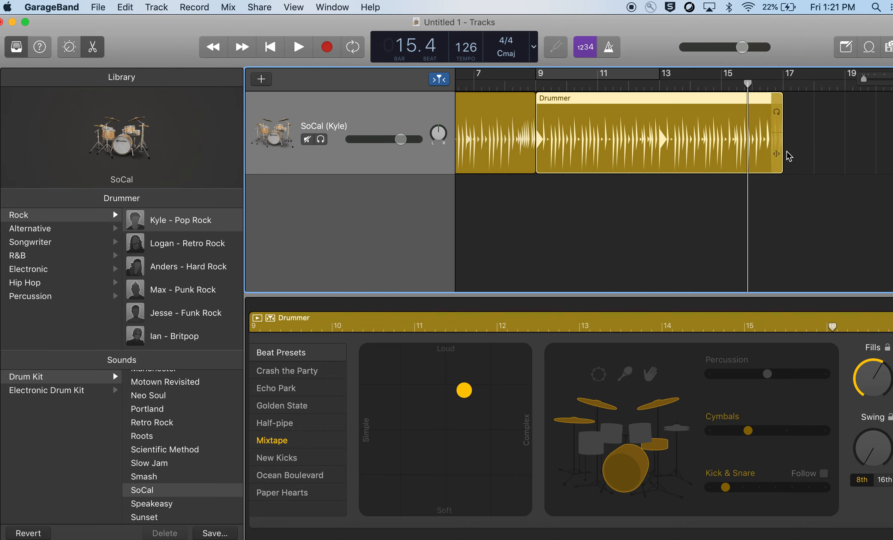
Add a Drummer region at bar 17, shorten it to about one beat, and audition the ending.
left_click(791, 133)
scroll(806, 147, "right", 6)
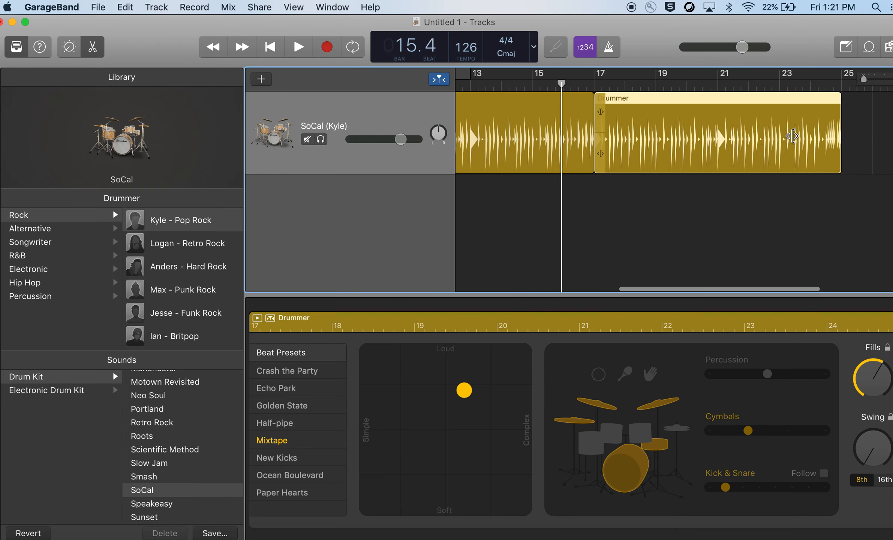
left_click_drag(809, 155, 571, 155)
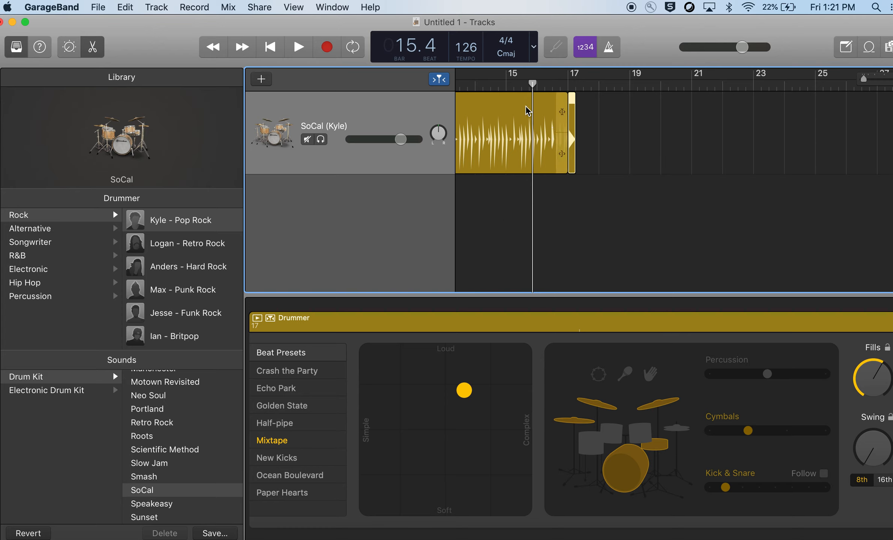
left_click(507, 83)
key("space")
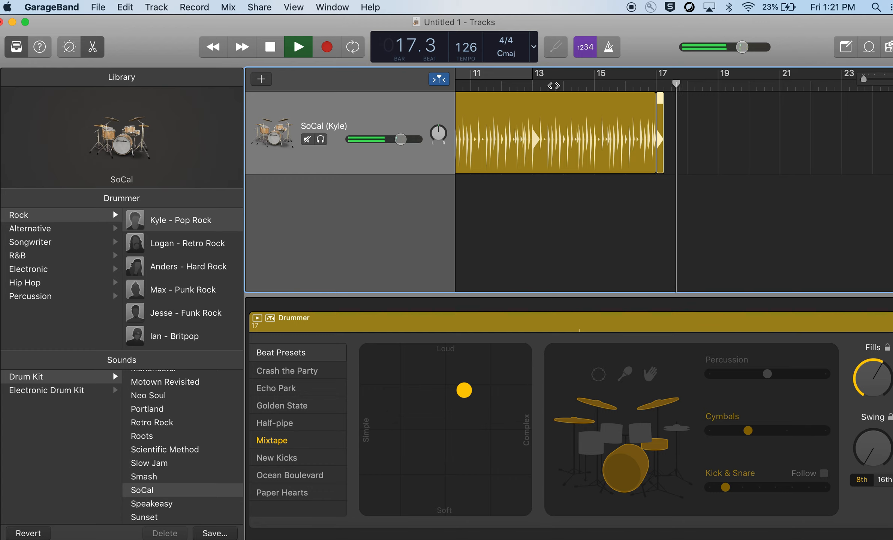
key("space")
Move the short closing Drummer region to bar 21 to audition the ending without it, and return it to bar 17.
left_click_drag(651, 156, 742, 172)
left_click(612, 86)
key("space")
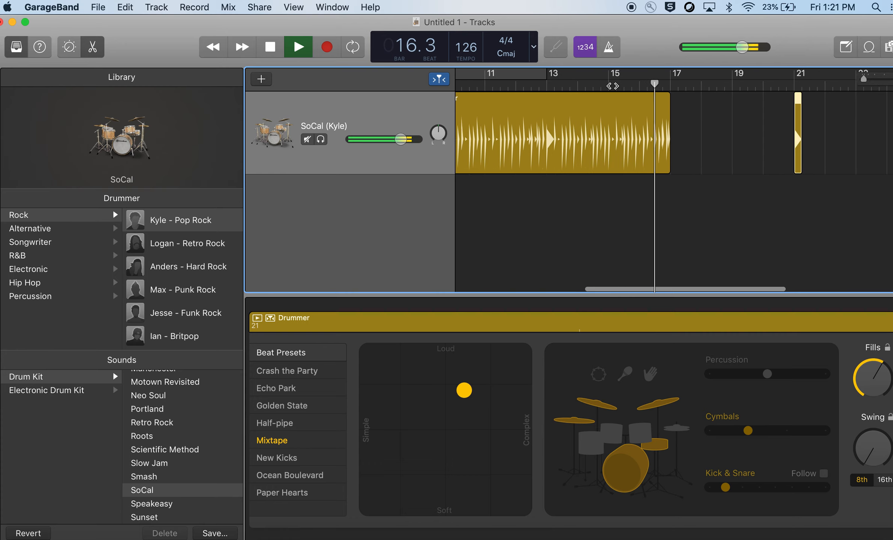
key("space")
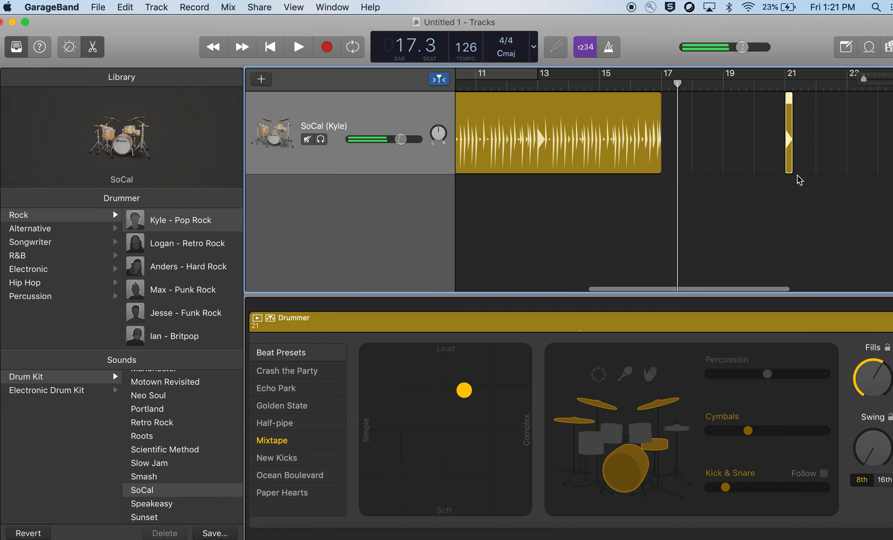
left_click_drag(790, 161, 666, 154)
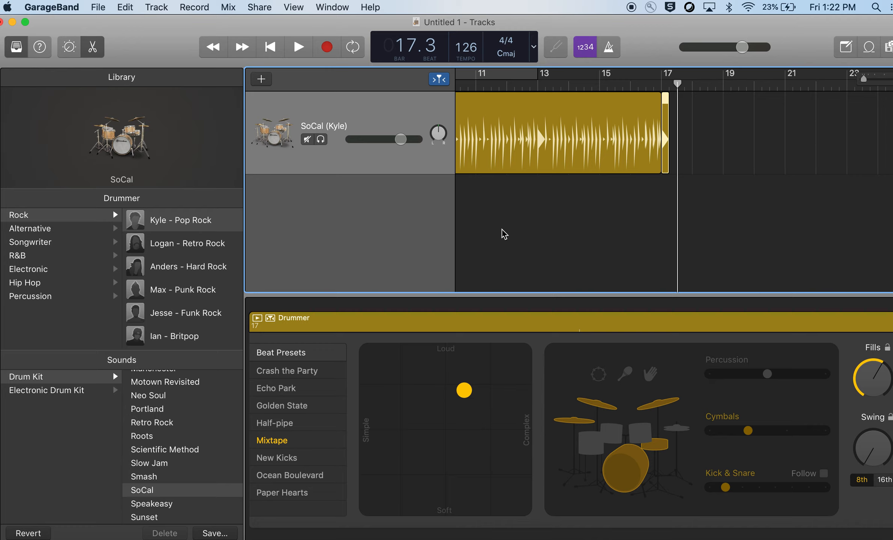
Create a microphone audio track and accept External Headphones as the audio device.
left_click(262, 81)
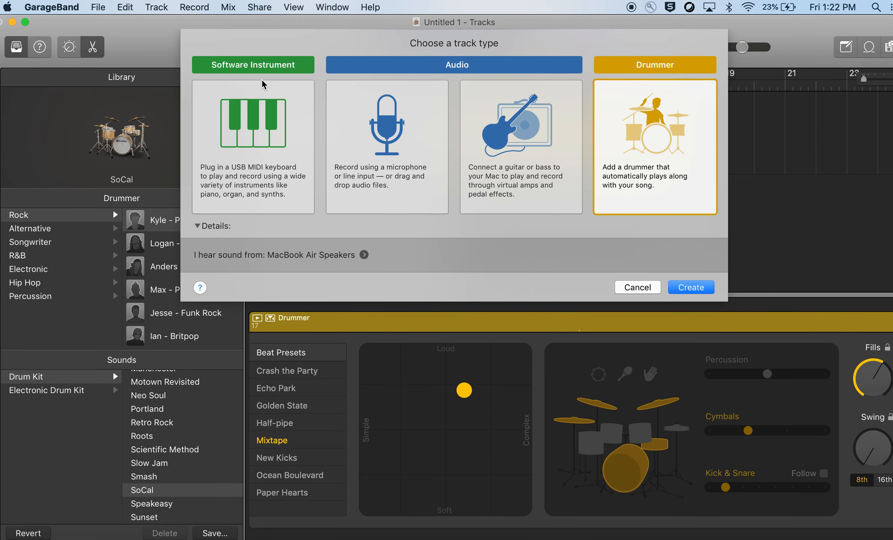
left_click(400, 177)
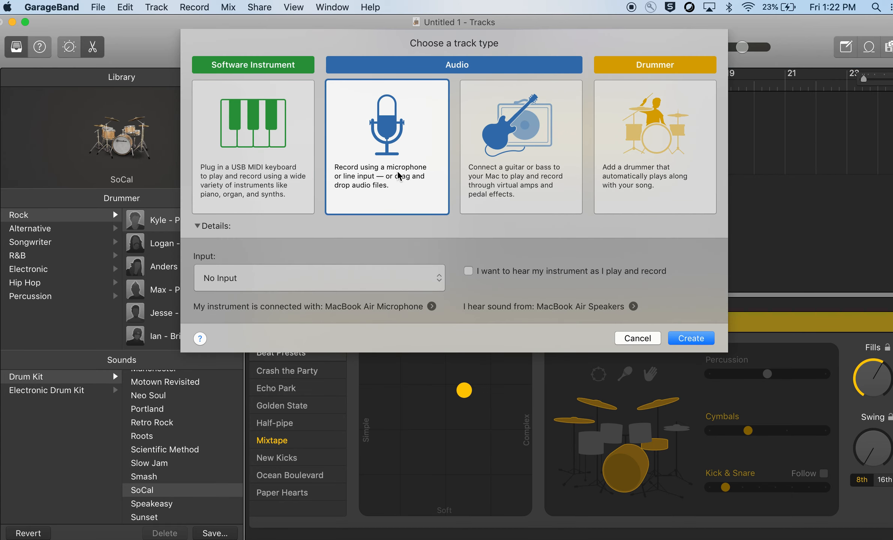
double_click(397, 170)
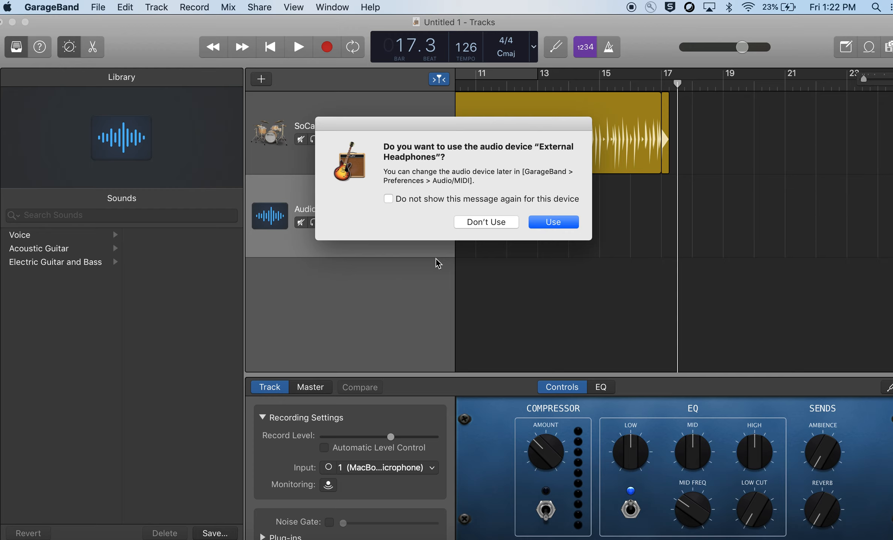
left_click(554, 222)
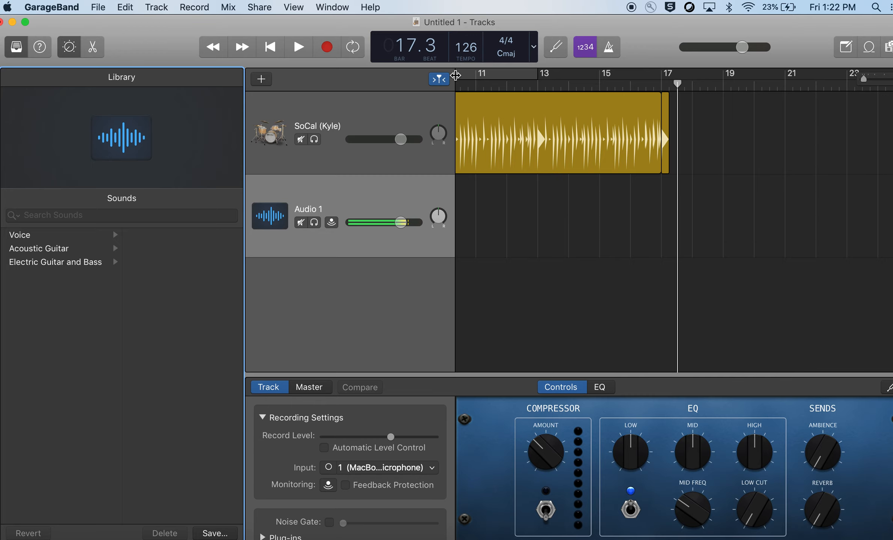
Return the playhead to bar 1 and rename the new audio track as Bass.
left_click(273, 47)
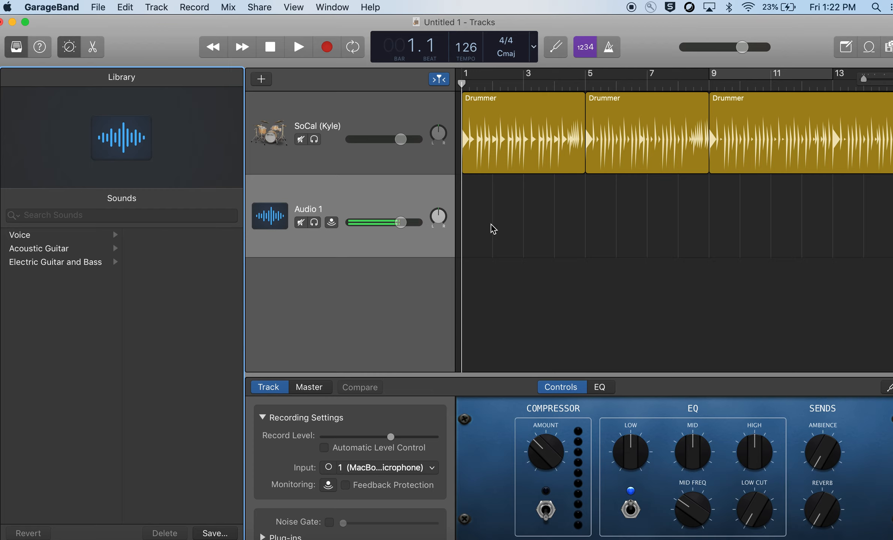
left_click(309, 204)
left_click(309, 204)
type("Bass")
key("Return")
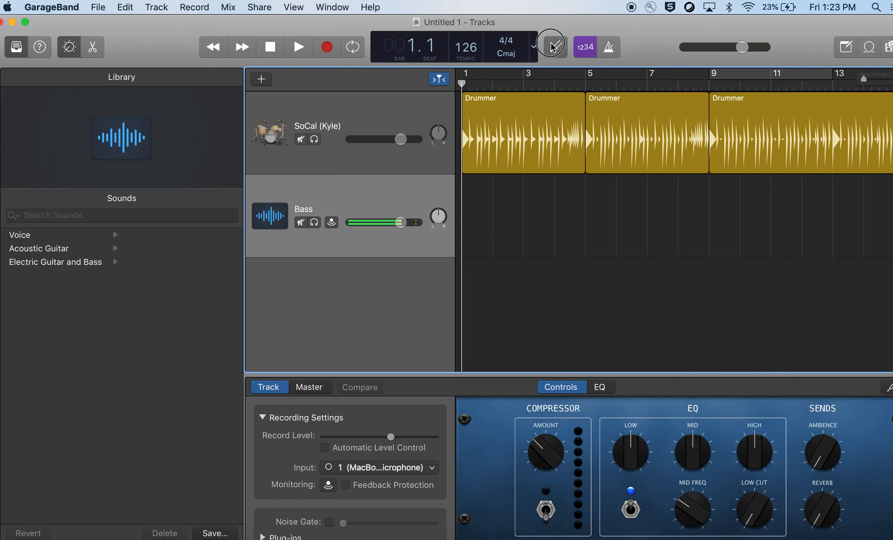
Check the bass tuning with the Tuner and record the Bass track from bar 1 to about bar 20 with the metronome on.
left_click(565, 60)
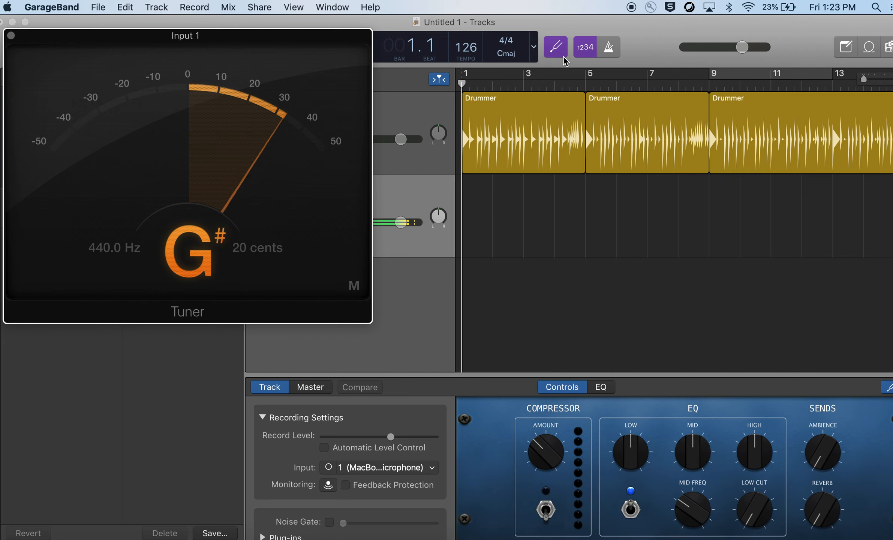
left_click(11, 35)
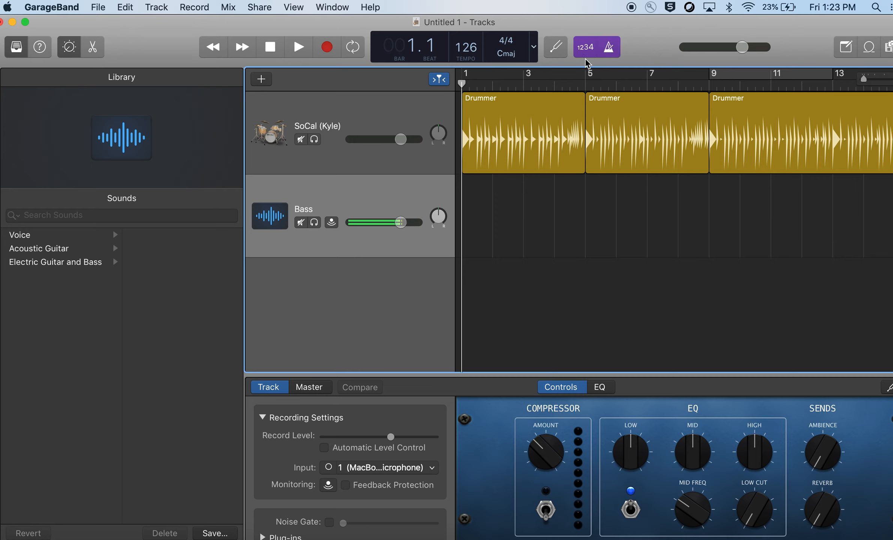
left_click(325, 51)
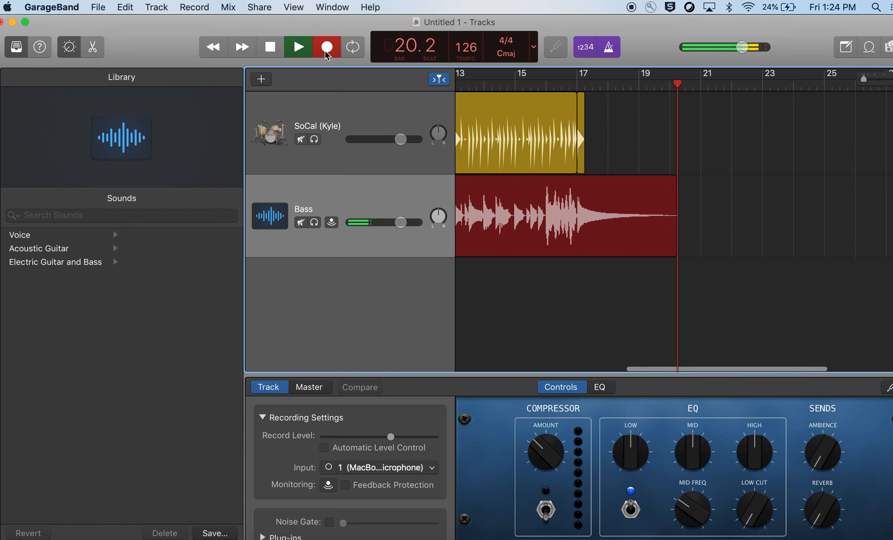
key("space")
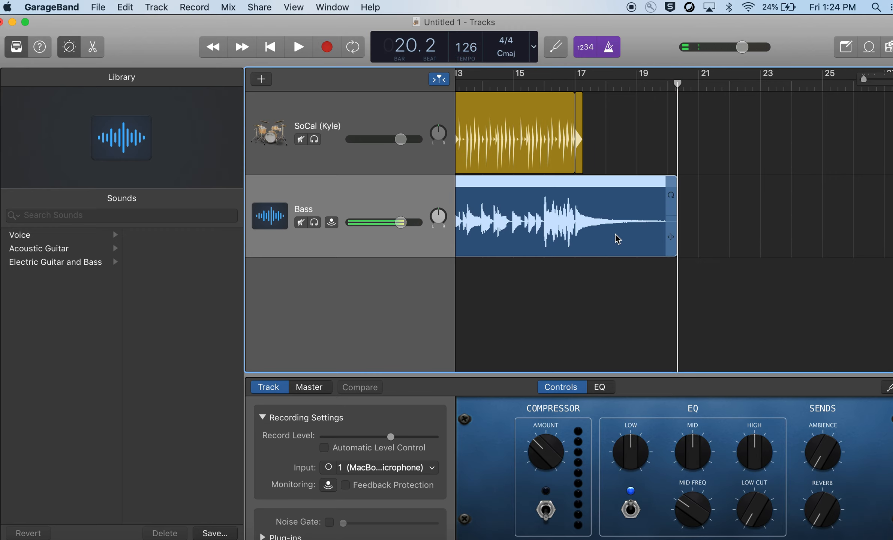
Return the playhead to bar 1 and add a second microphone audio track below Bass.
scroll(626, 301, "left", 10)
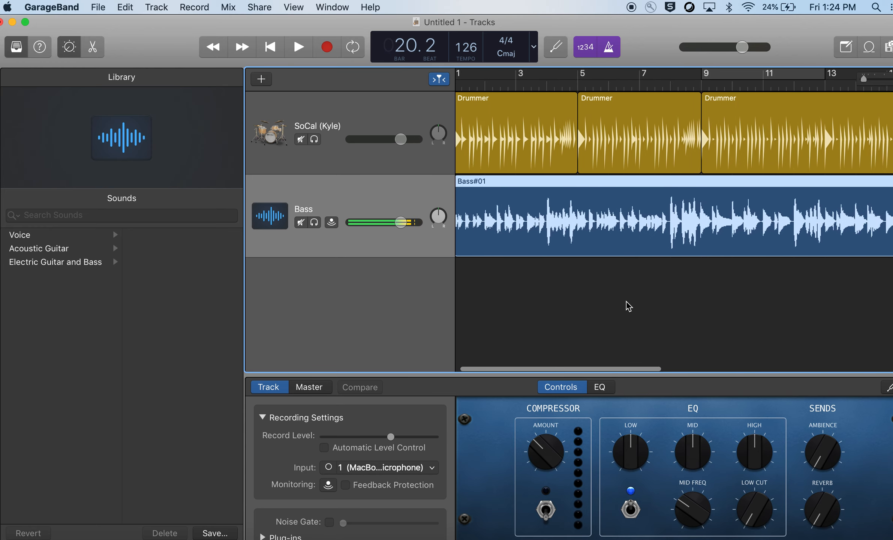
left_click(270, 47)
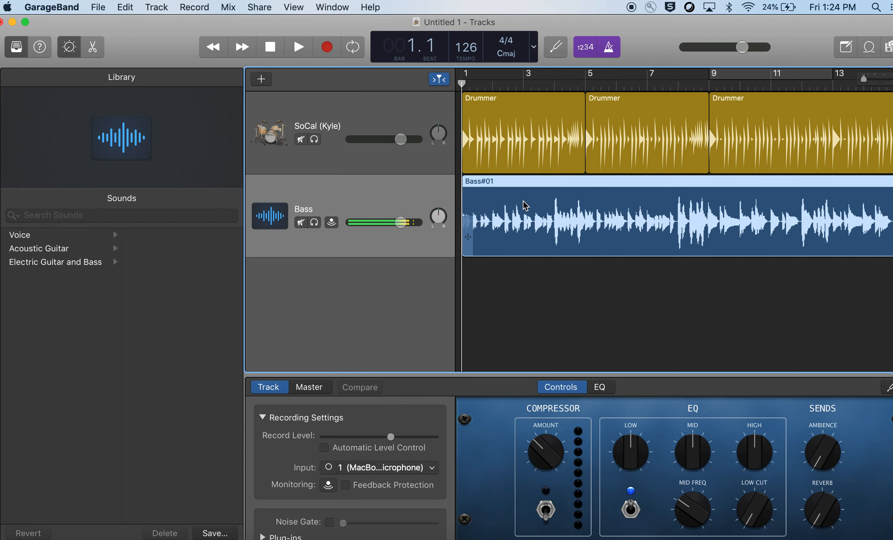
left_click(261, 79)
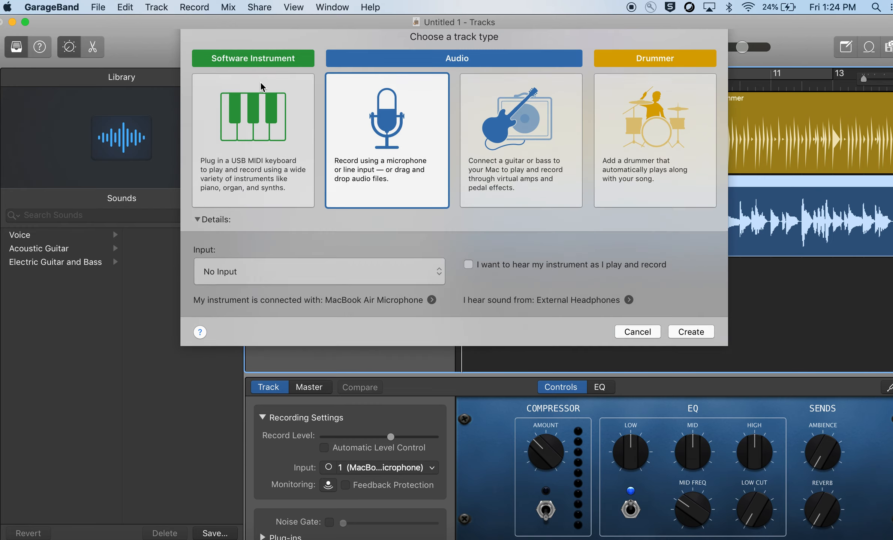
double_click(379, 150)
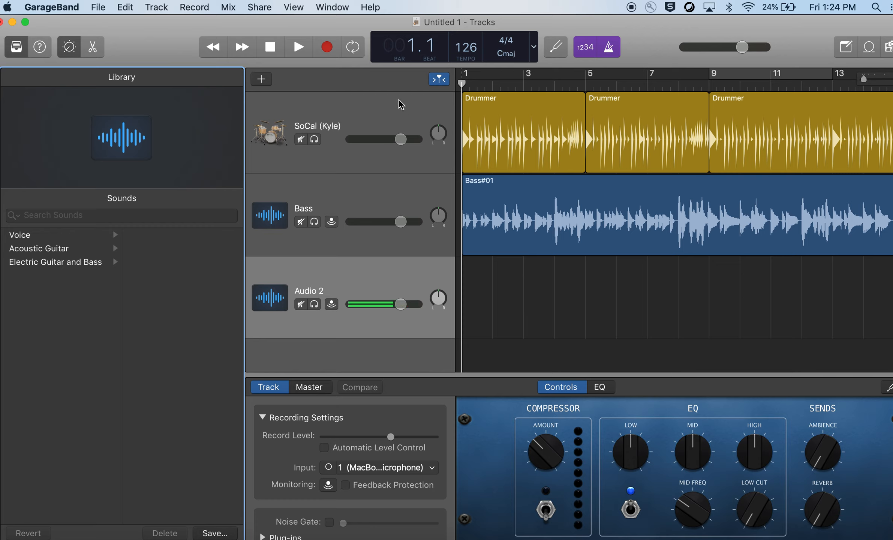
Record the Audio 2 track from bar 1 to about bar 20 and accept MacBook Air Speakers as the output.
left_click(335, 55)
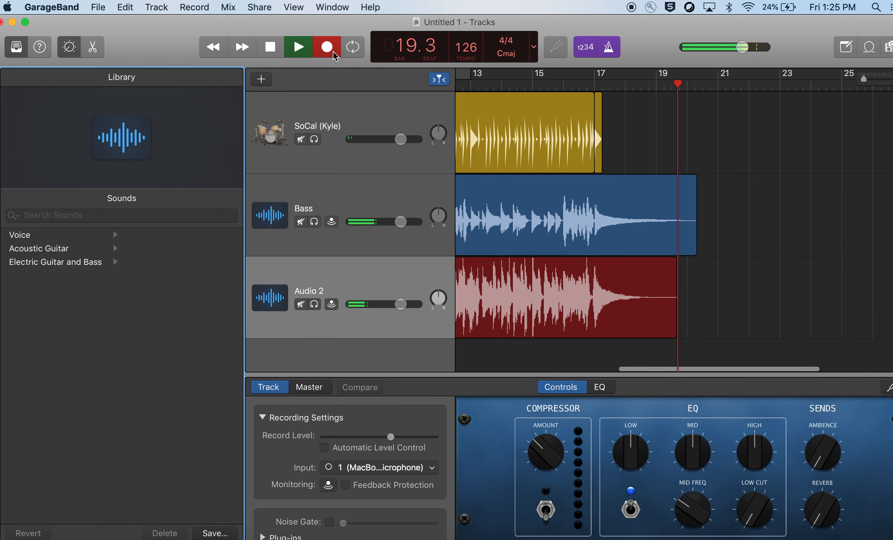
key("space")
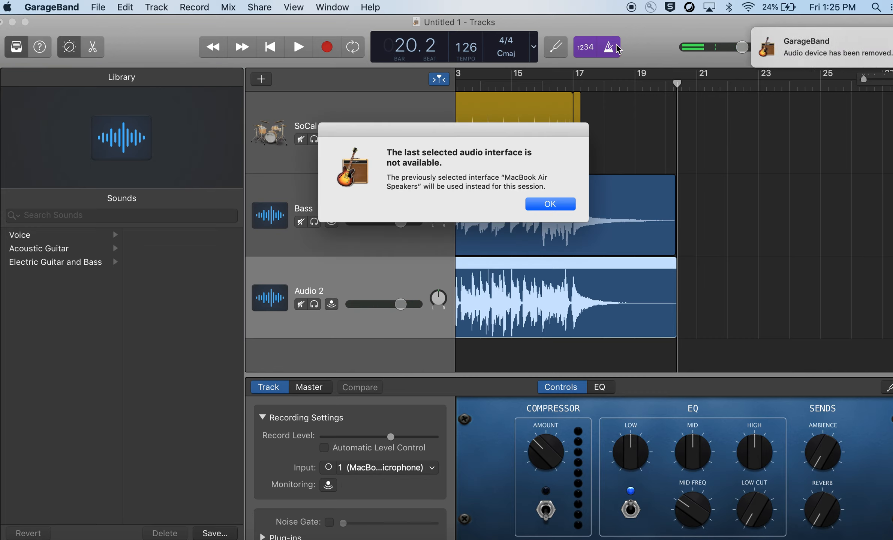
left_click(551, 203)
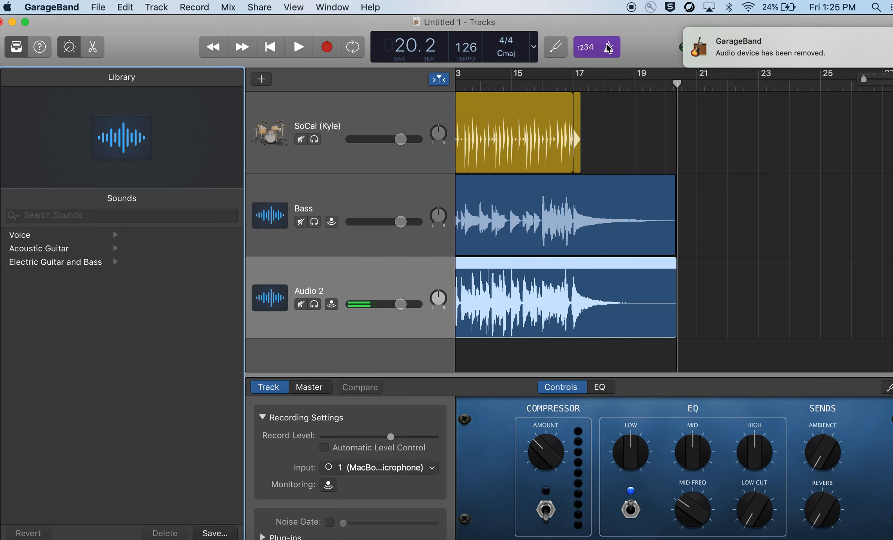
Turn off the count-in and metronome, return the playhead to bar 1 and raise the system volume for playback.
left_click(586, 48)
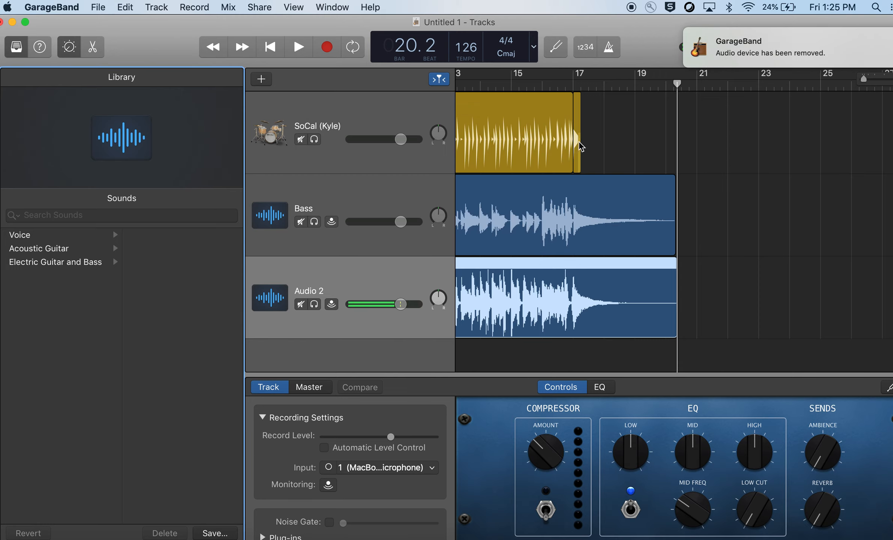
left_click(271, 48)
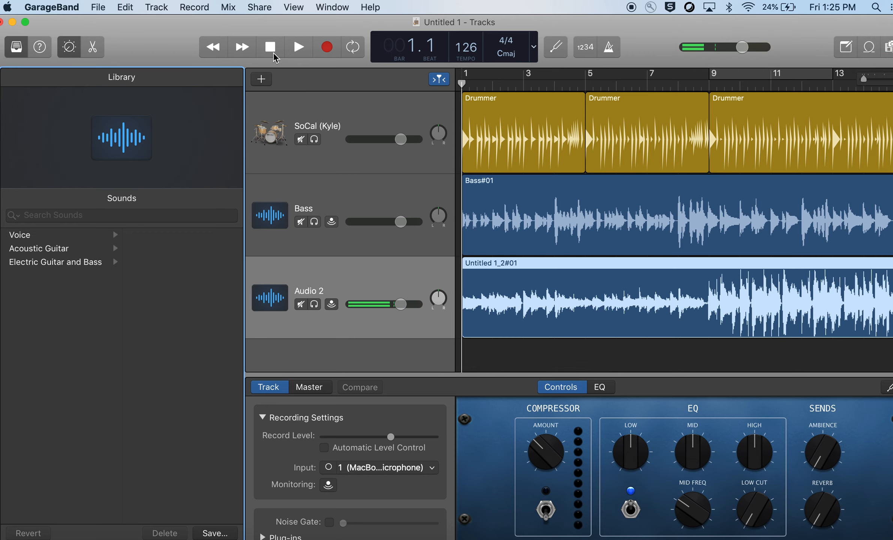
key("XF86AudioRaiseVolume")
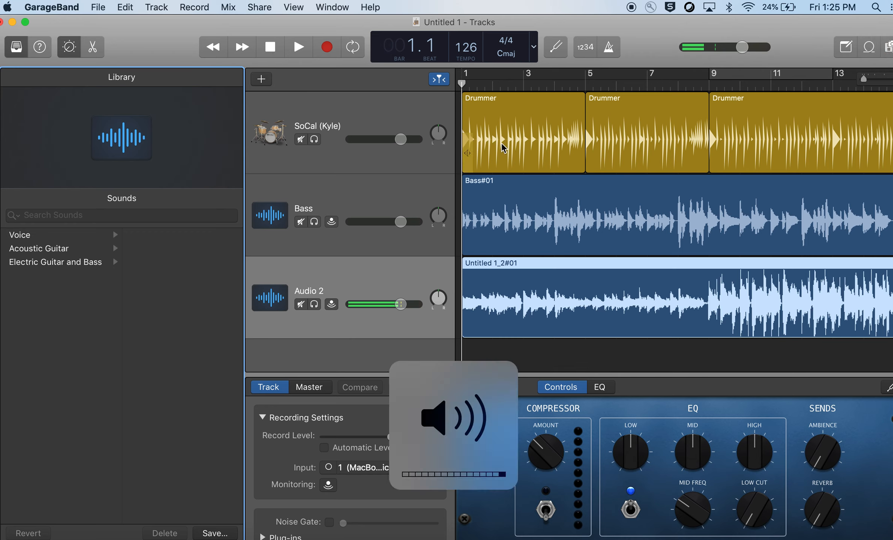
Listen to the drums, Bass and Audio 2 together from bar 1 to about bar 13, and return the playhead to bar 1.
key("space")
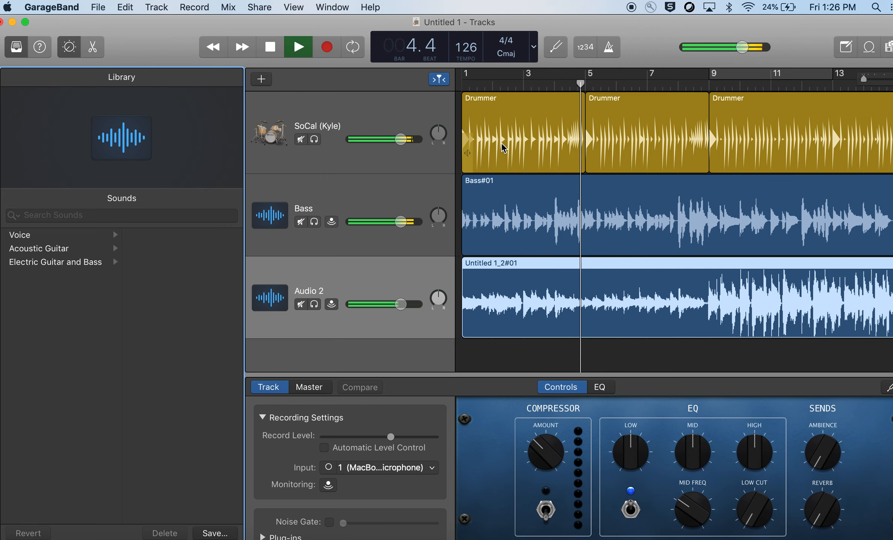
key("space")
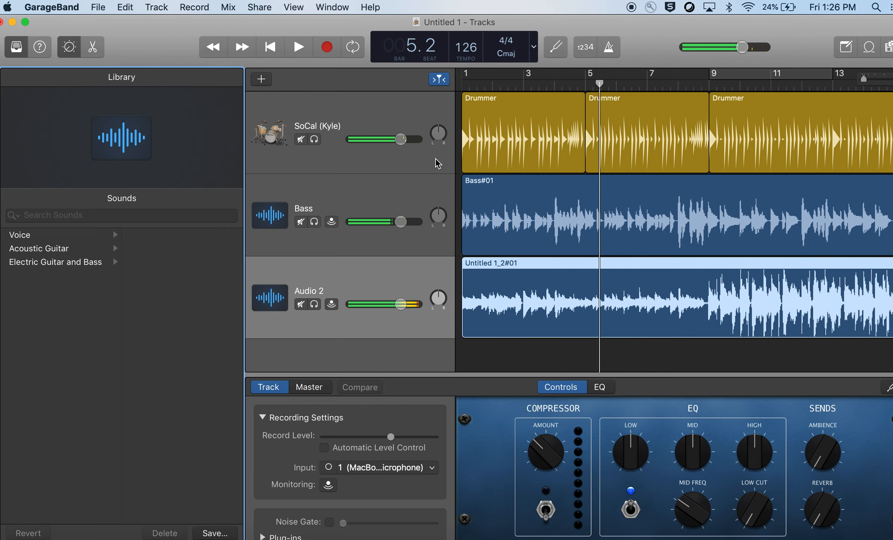
left_click(315, 224)
key("space")
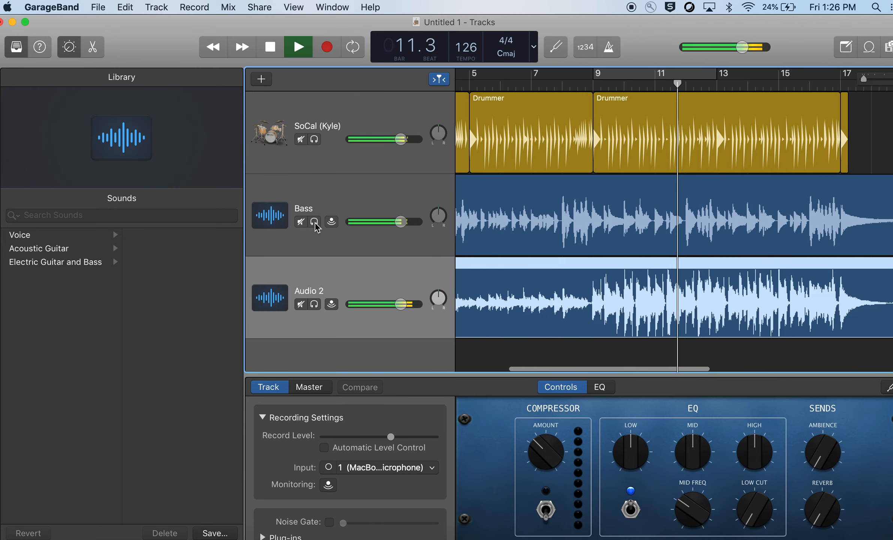
left_click(314, 222)
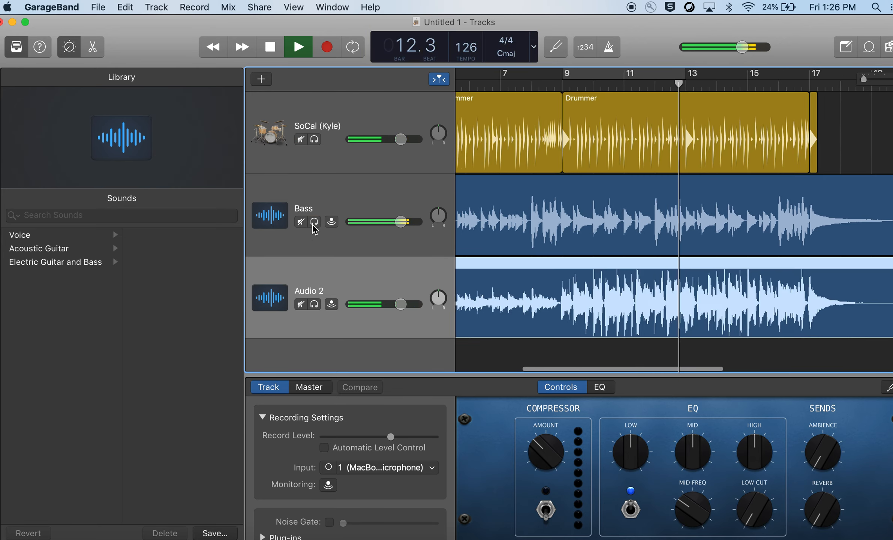
left_click(270, 54)
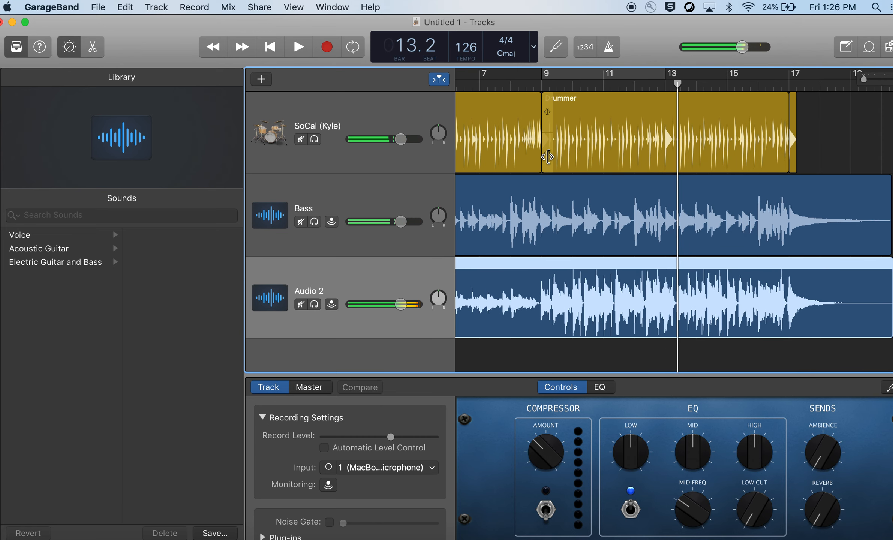
left_click(270, 49)
left_click(270, 49)
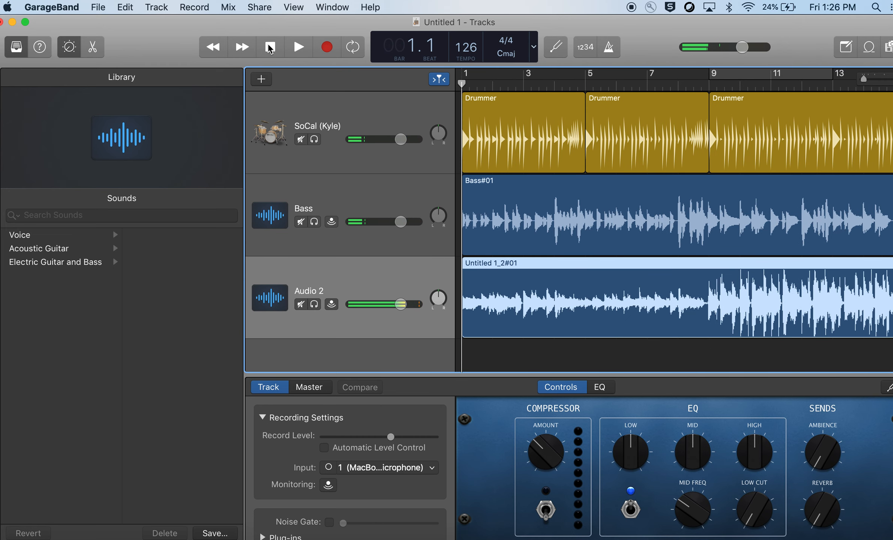
Audition the SoCal drums and Audio 2 in solo from bar 1 to about bar 4, and clear both solos.
left_click(314, 140)
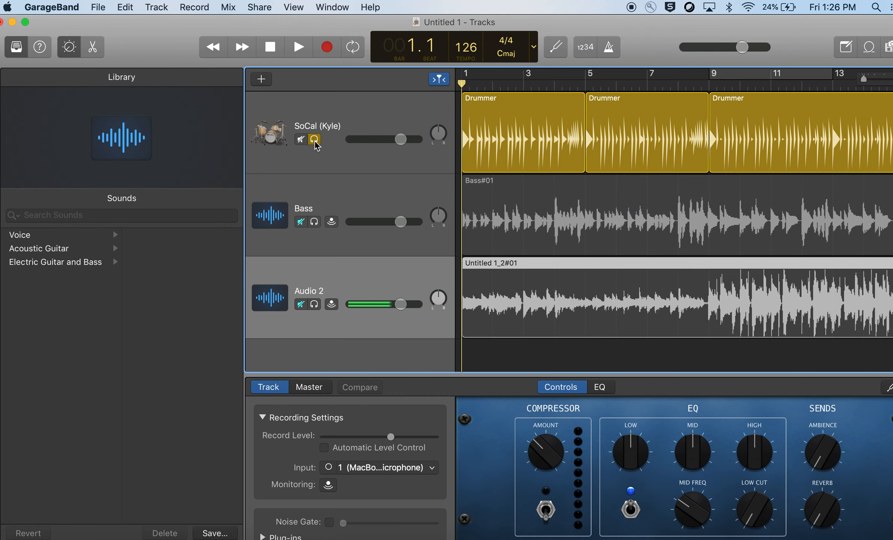
key("space")
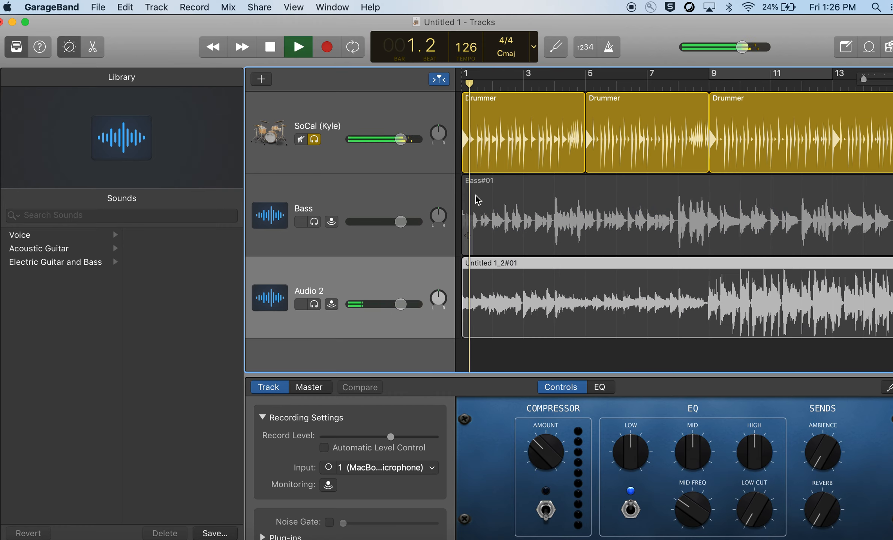
left_click(314, 304)
left_click(315, 139)
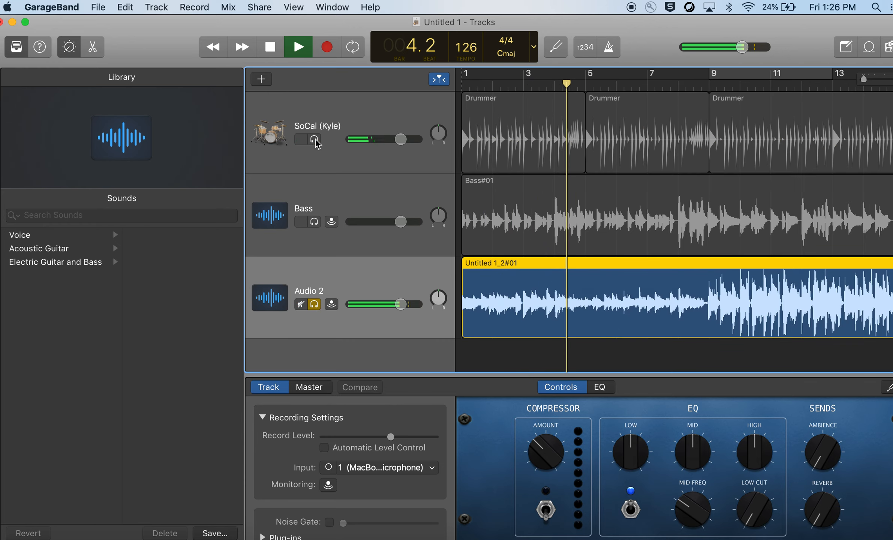
key("space")
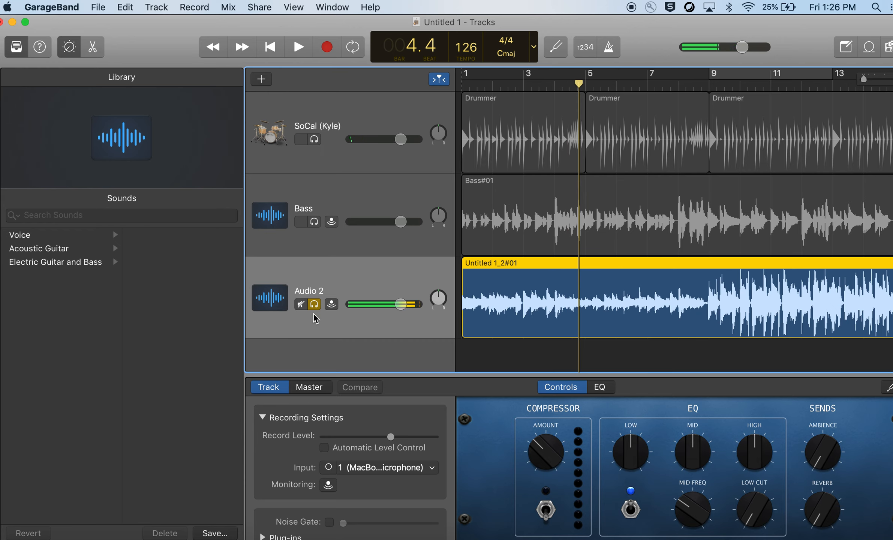
left_click(314, 305)
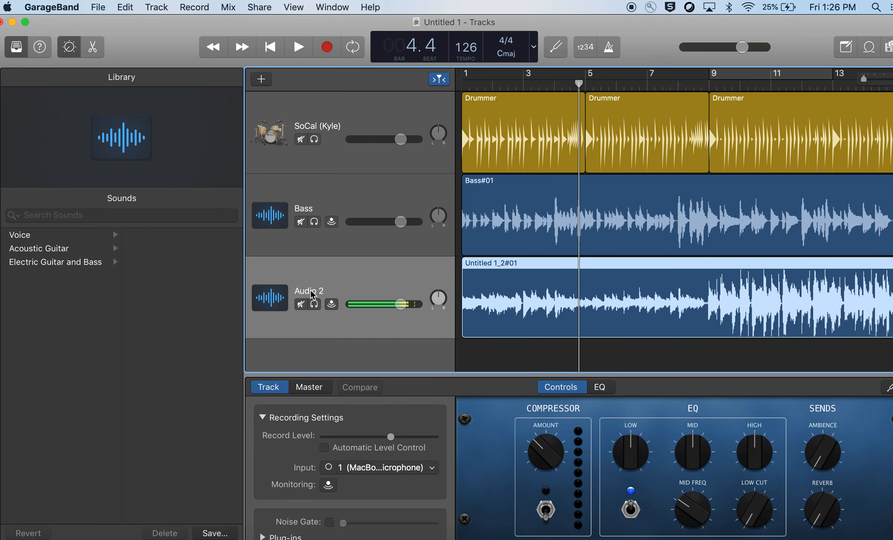
Hide the Library and rename the Audio 2 track as Rhythm Guitar.
double_click(312, 293)
key("Return")
key("y")
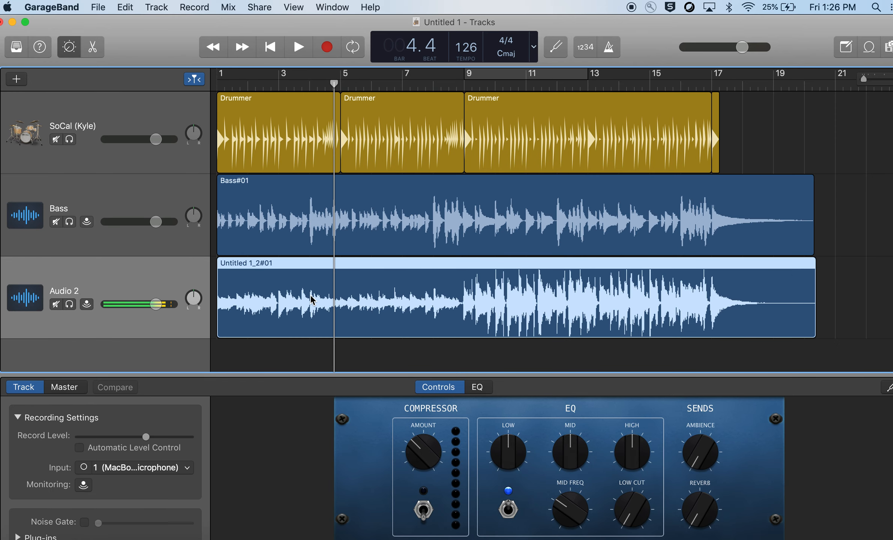
double_click(69, 291)
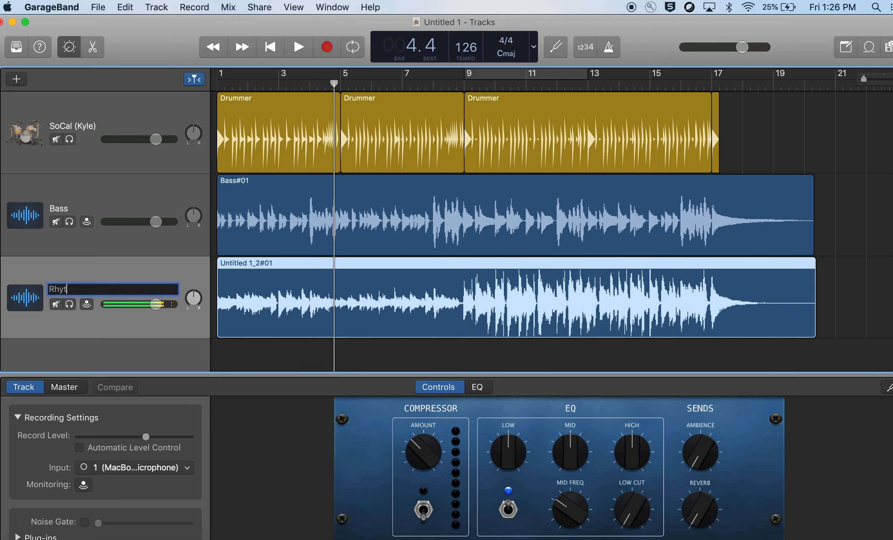
type("Rhythm Guitar")
key("Return")
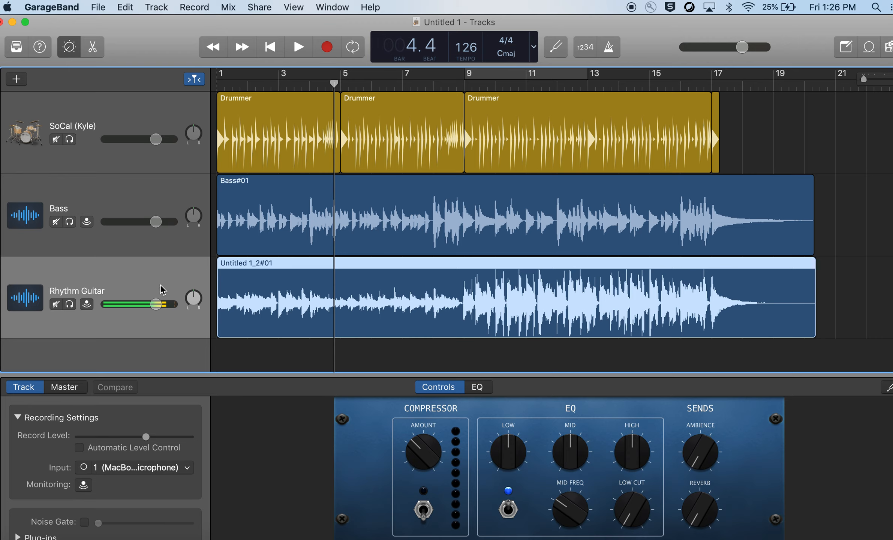
Pan the Rhythm Guitar track right to about +36 and the Bass track slightly left, keeping the drums centred.
left_click_drag(193, 300, 195, 289)
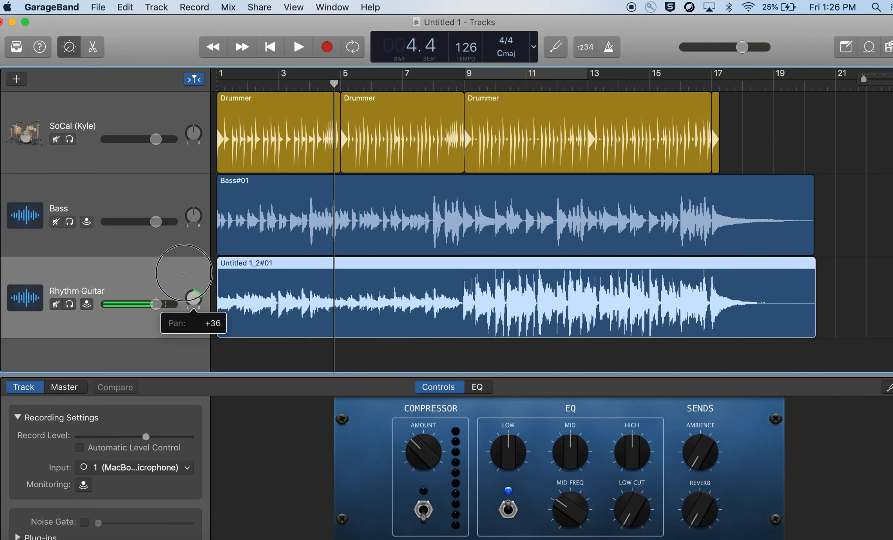
left_click(192, 140)
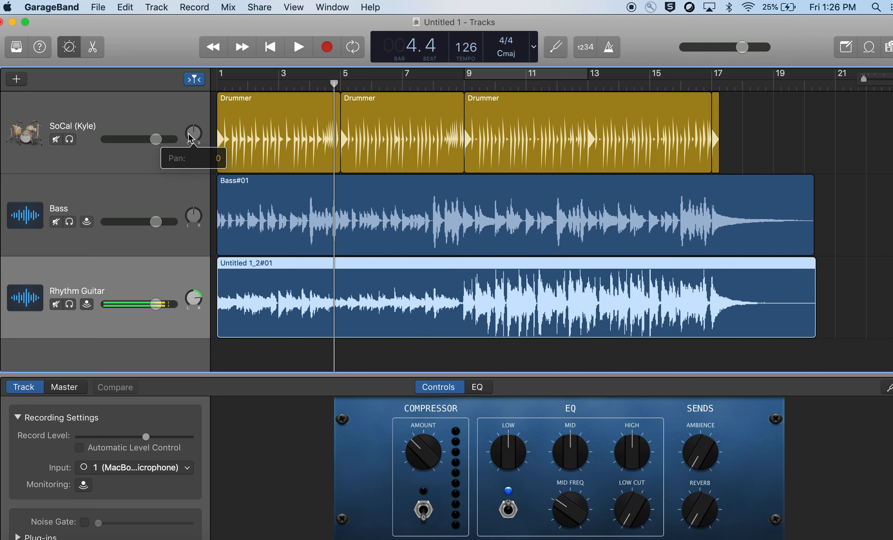
left_click_drag(194, 215, 192, 227)
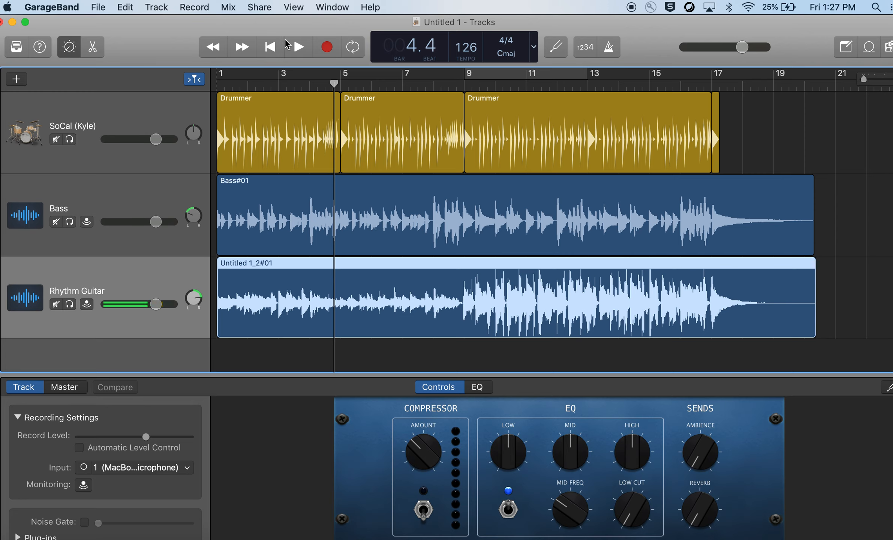
Play the song from bar 1 to about bar 17 and slightly lower the Bass and Rhythm Guitar track volumes.
left_click(278, 48)
key("space")
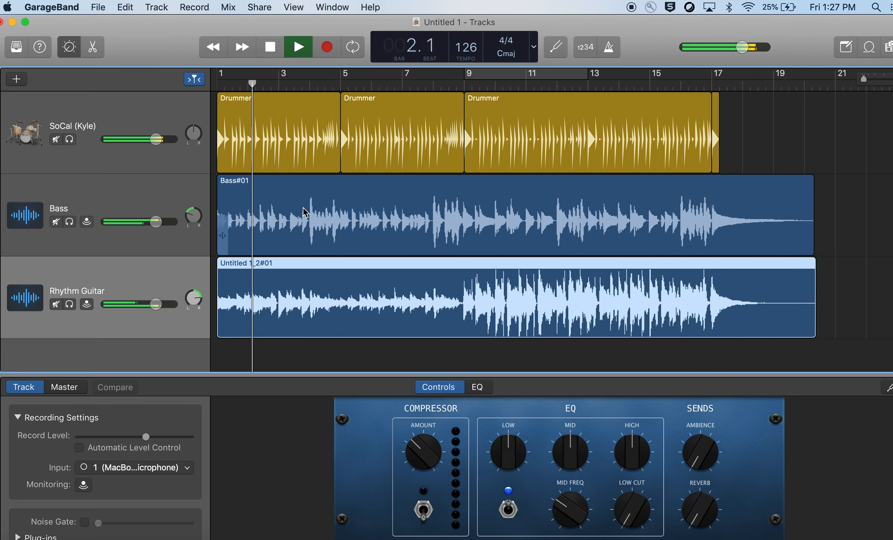
mouse_move(156, 222)
left_mouse_down()
mouse_move(125, 216)
mouse_move(146, 221)
left_mouse_up()
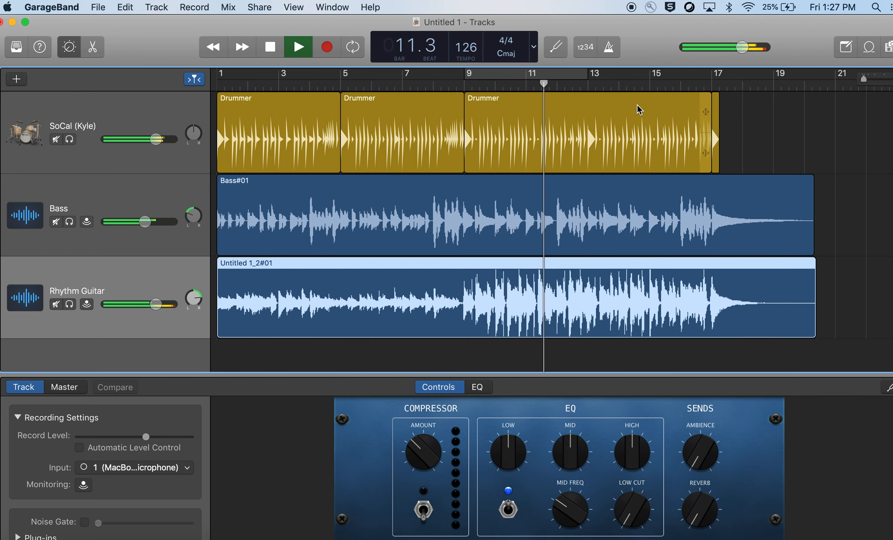
scroll(637, 104, "right", 2)
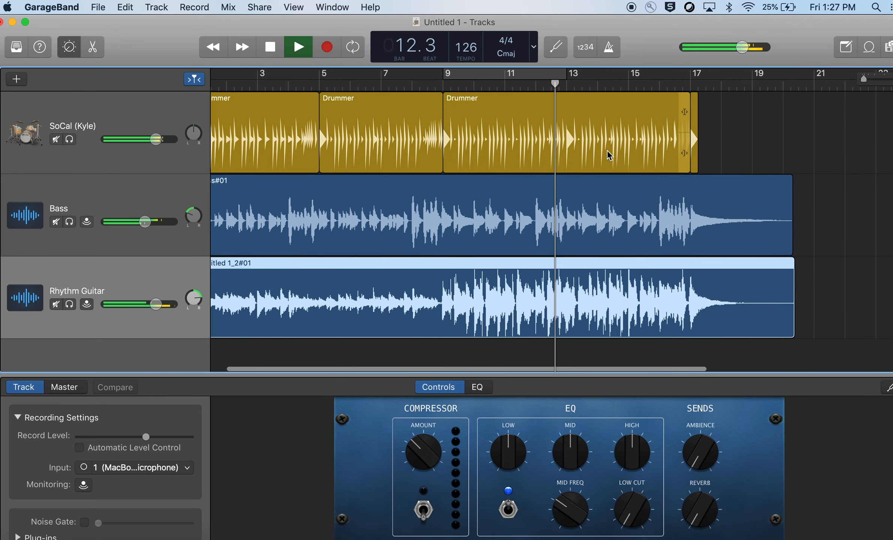
left_click_drag(156, 304, 152, 304)
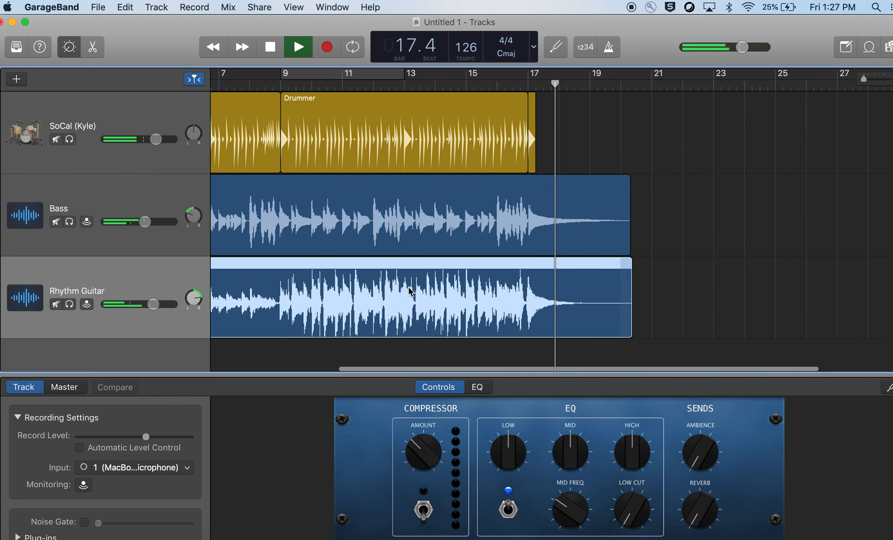
key("space")
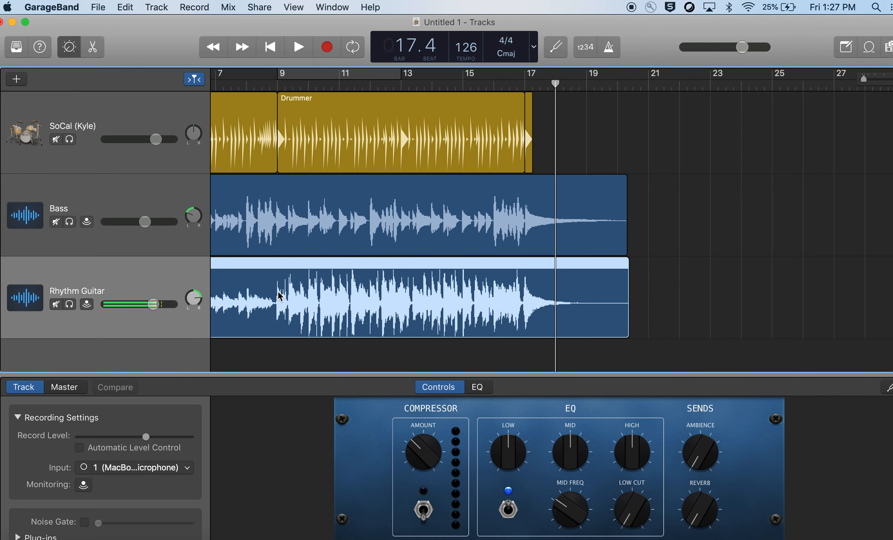
Show track automation and add volume points on the Rhythm Guitar track at its start and just before bar 9.
scroll(277, 306, "left", 10)
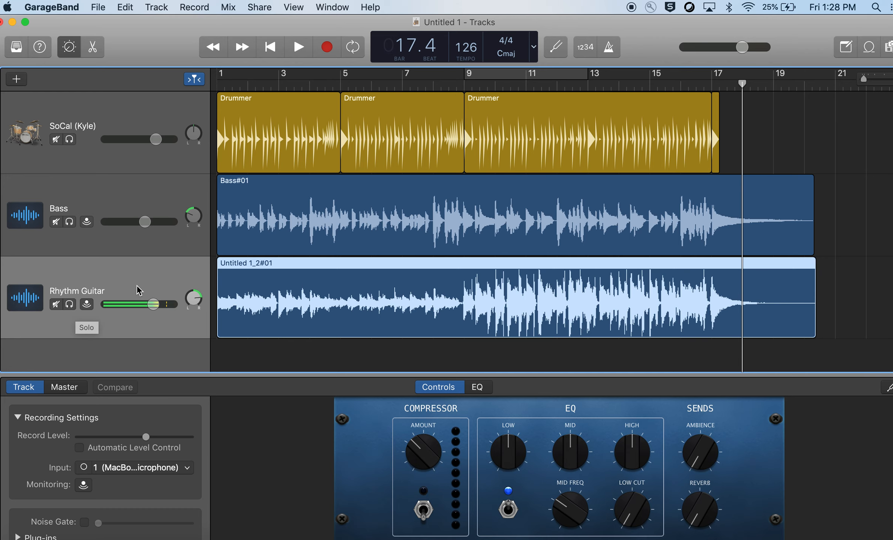
left_click(227, 8)
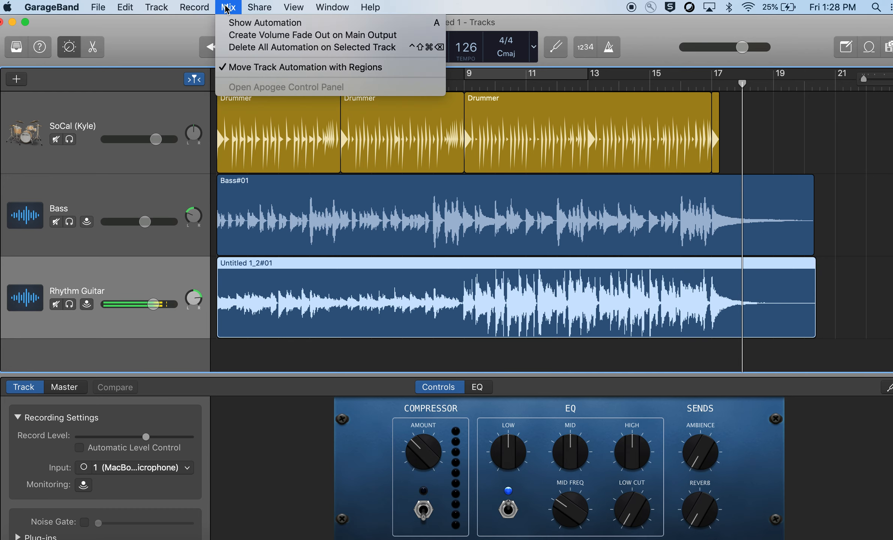
left_click(230, 24)
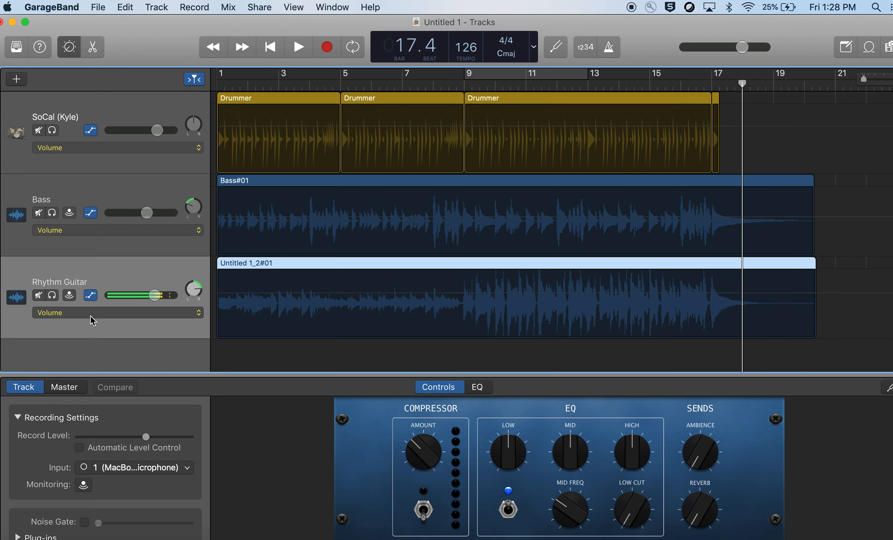
left_click(242, 299)
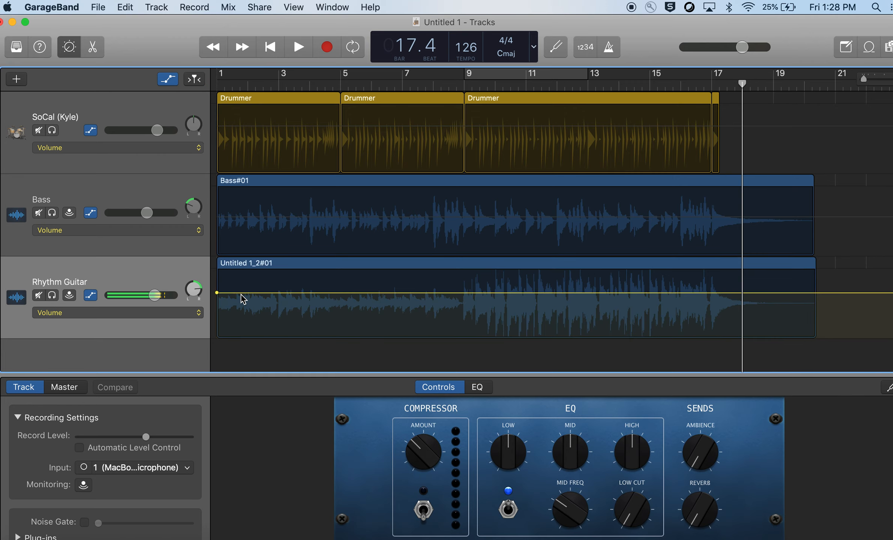
left_click(459, 293)
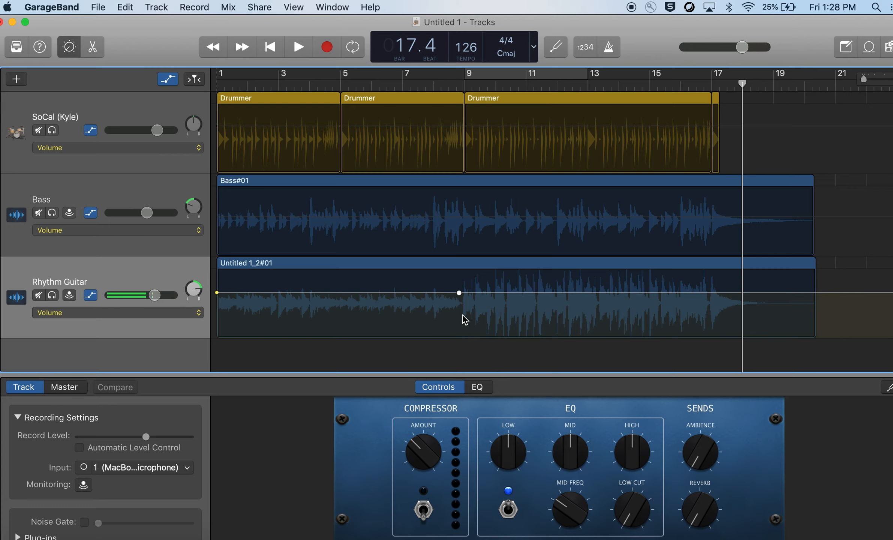
Add a second volume automation point on the Rhythm Guitar track just before bar 9, lowering the volume from there to about -4.5 dB.
key("super+Right")
key("super+Right")
key("super+Right")
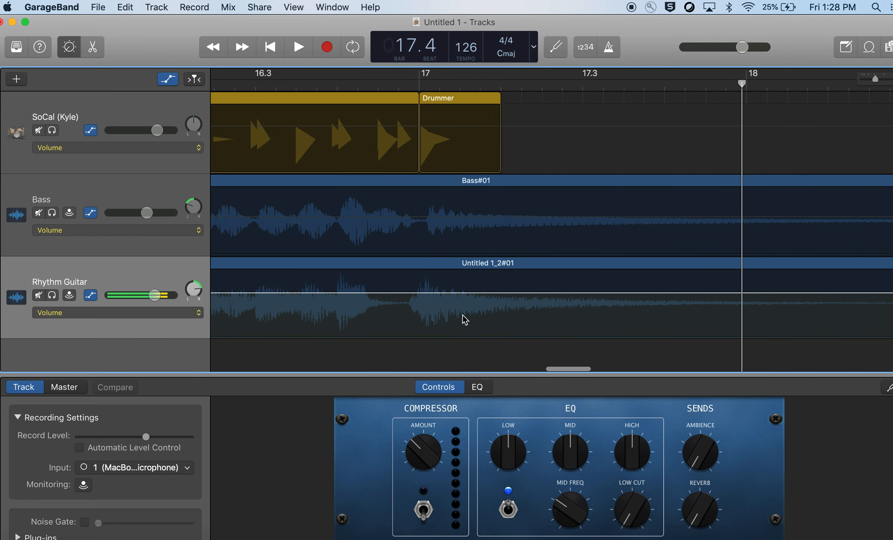
scroll(465, 320, "left", 10)
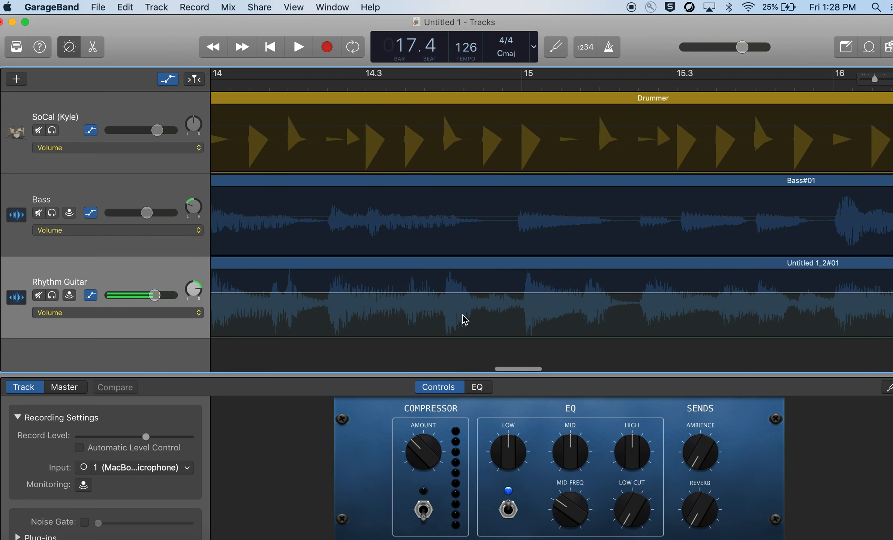
scroll(465, 320, "left", 20)
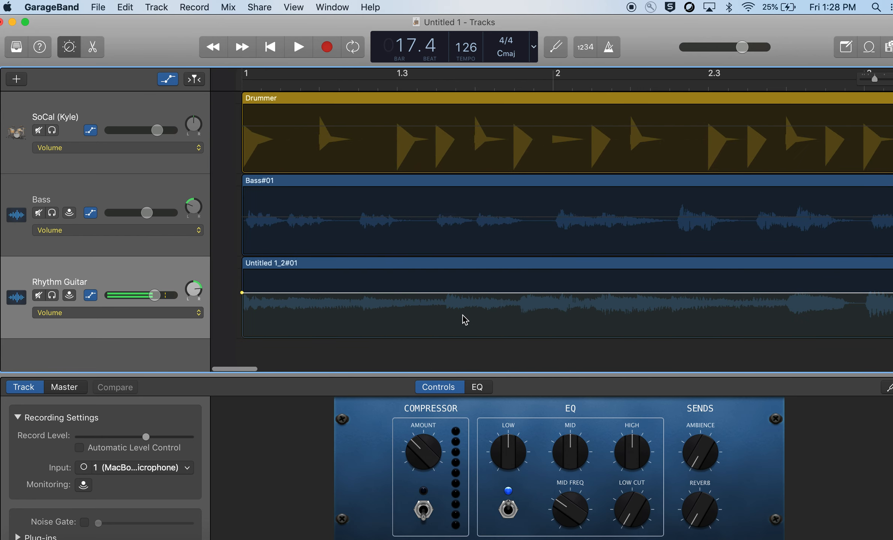
scroll(465, 320, "right", 10)
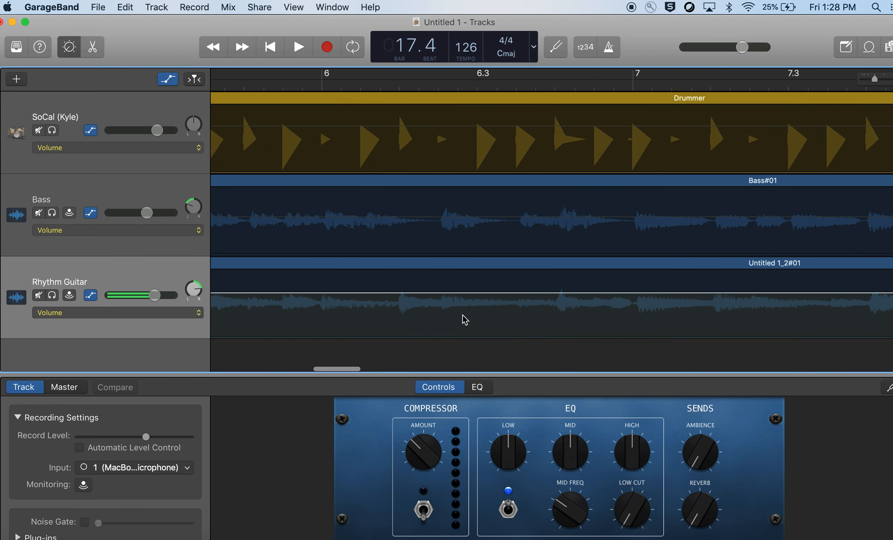
scroll(465, 320, "right", 5)
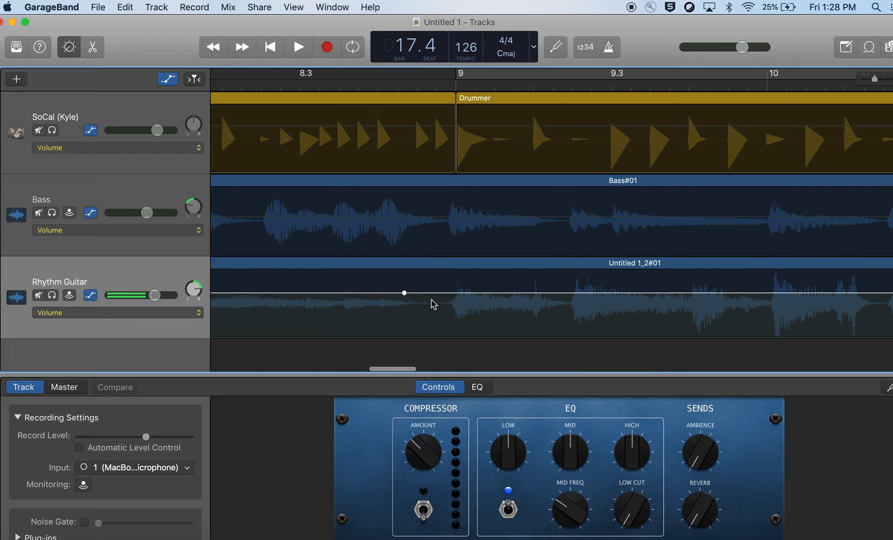
left_click_drag(439, 294, 439, 302)
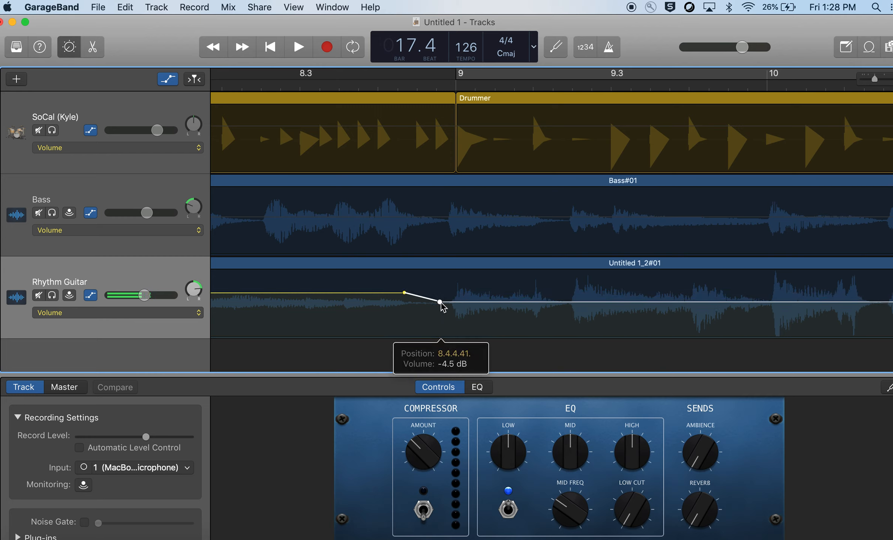
Play the song from bar 8 beat 3 past the start of bar 9 to check the Rhythm Guitar volume drop.
left_click(355, 87)
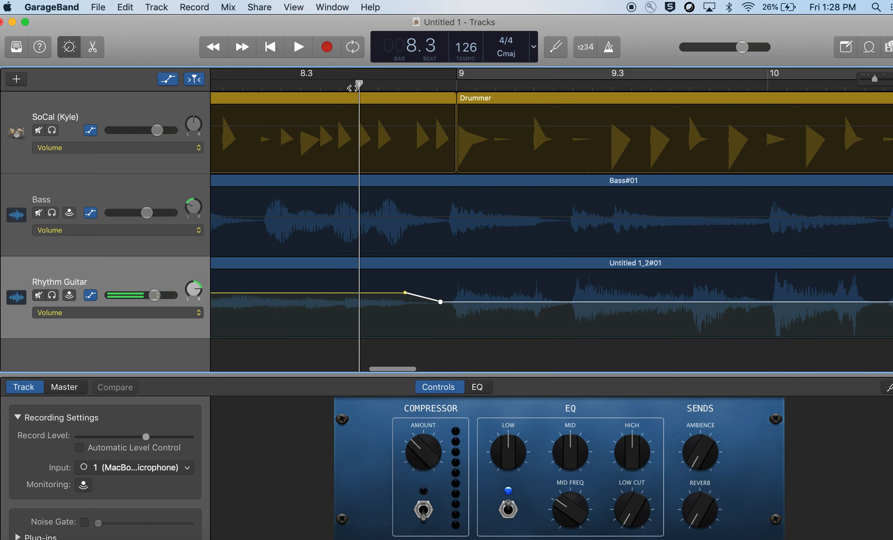
key("space")
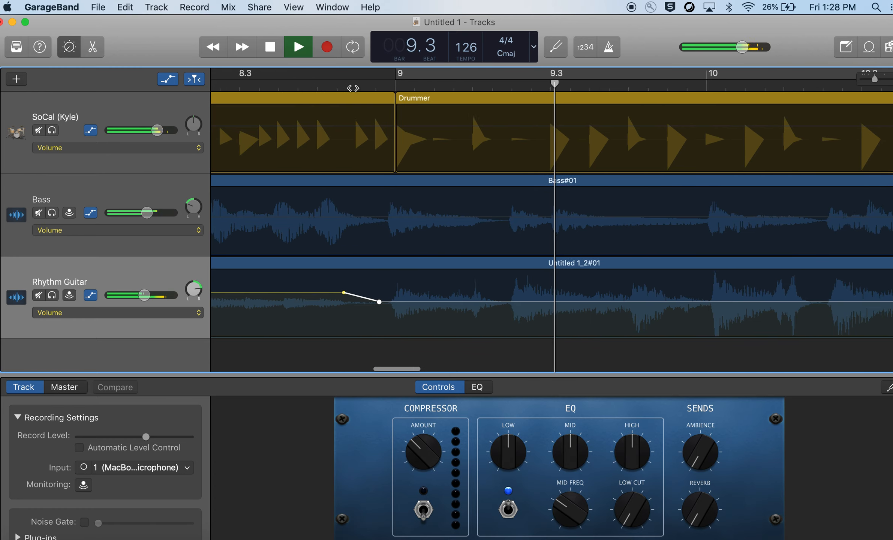
key("space")
Play the song from bar 6 beat 4 to about bar 11 to hear the Rhythm Guitar volume change in context.
left_click(352, 87)
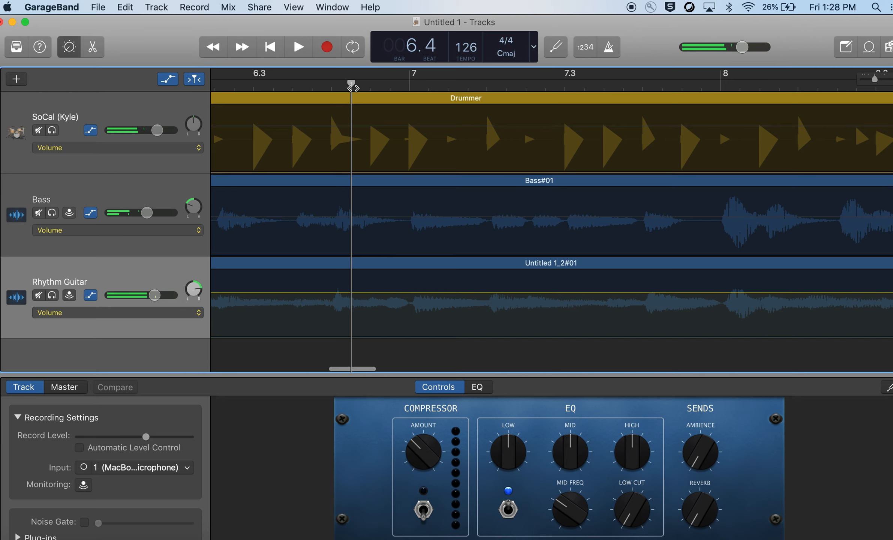
key("super+Left")
key("super+Left")
key("super+Left")
key("super+Left")
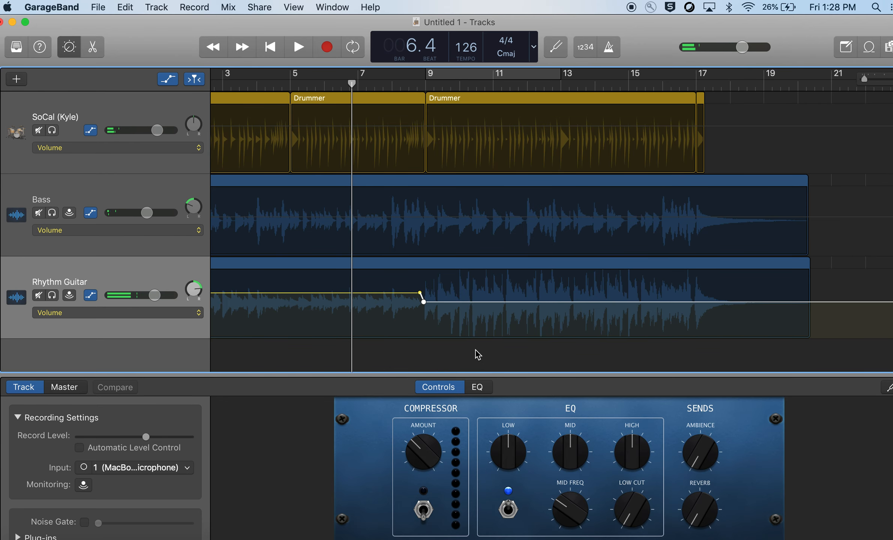
key("space")
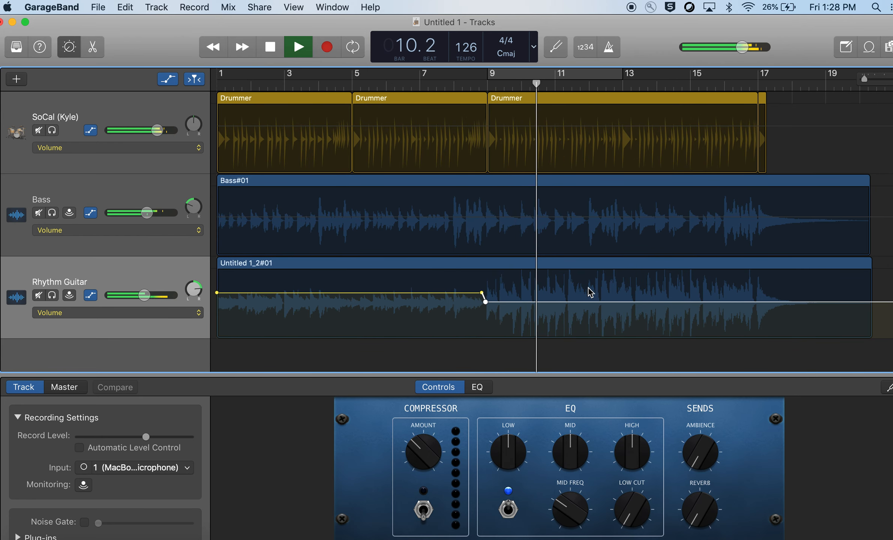
key("space")
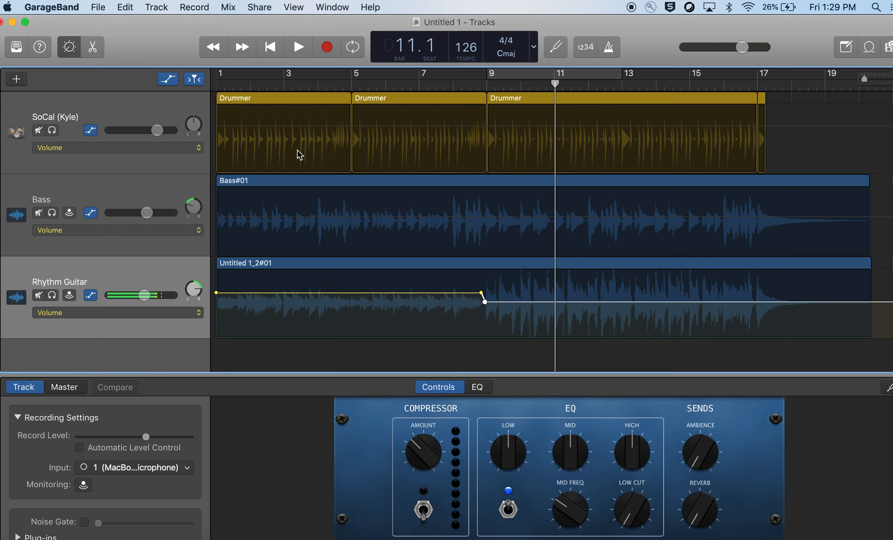
Set up exporting the song to disk as an MP3 in the Downloads folder, and cancel the export.
left_click(265, 8)
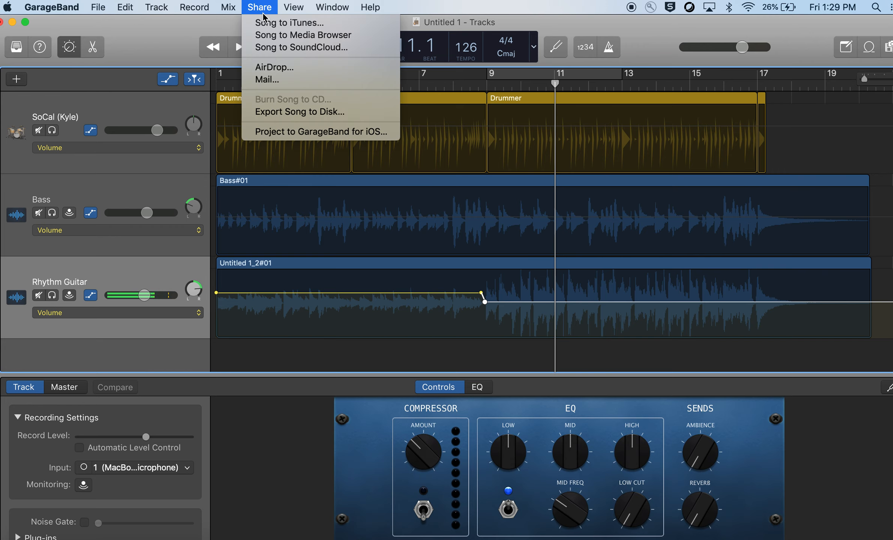
left_click(274, 112)
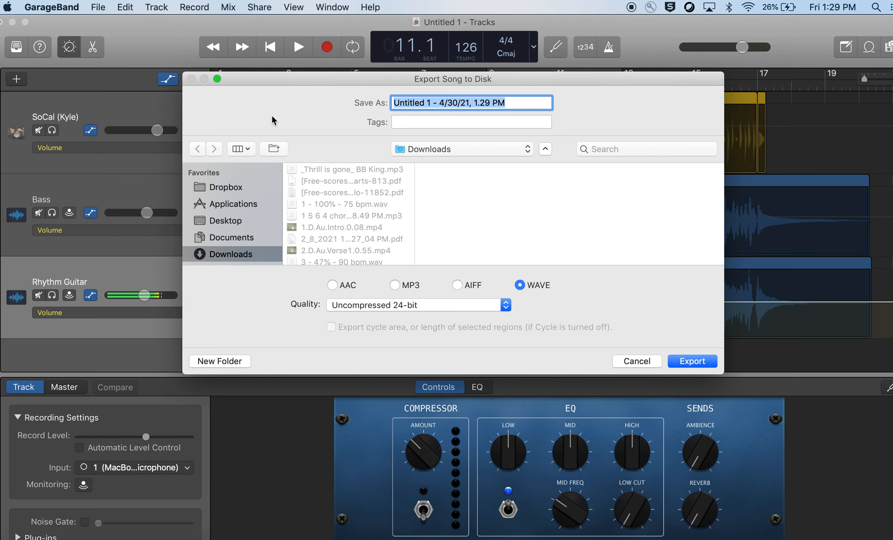
left_click(395, 284)
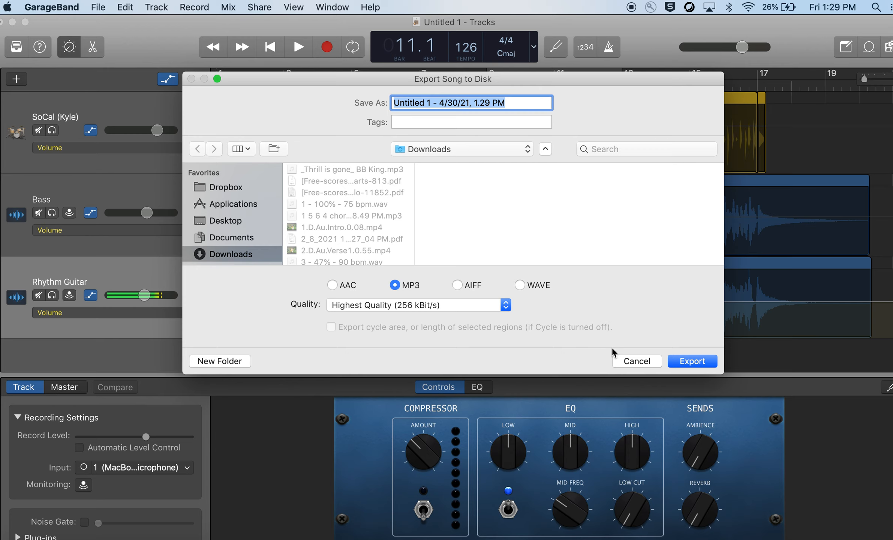
left_click(632, 361)
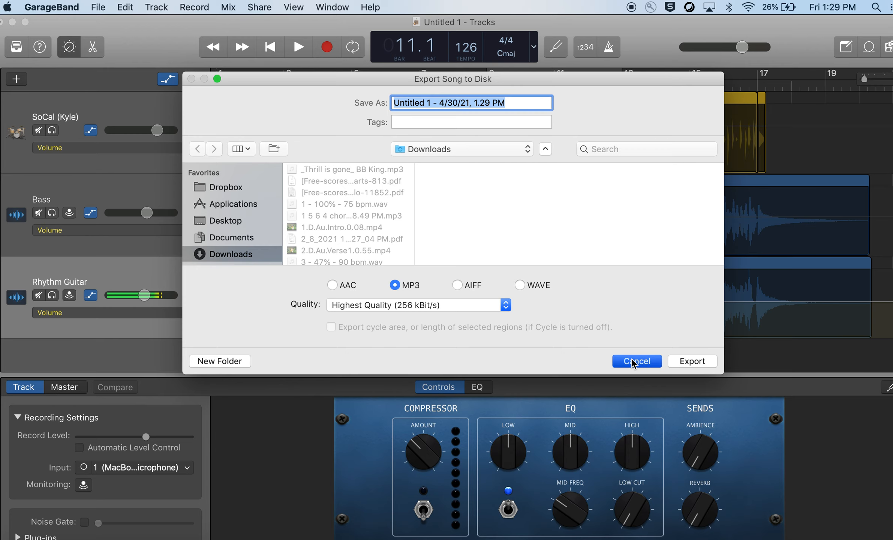